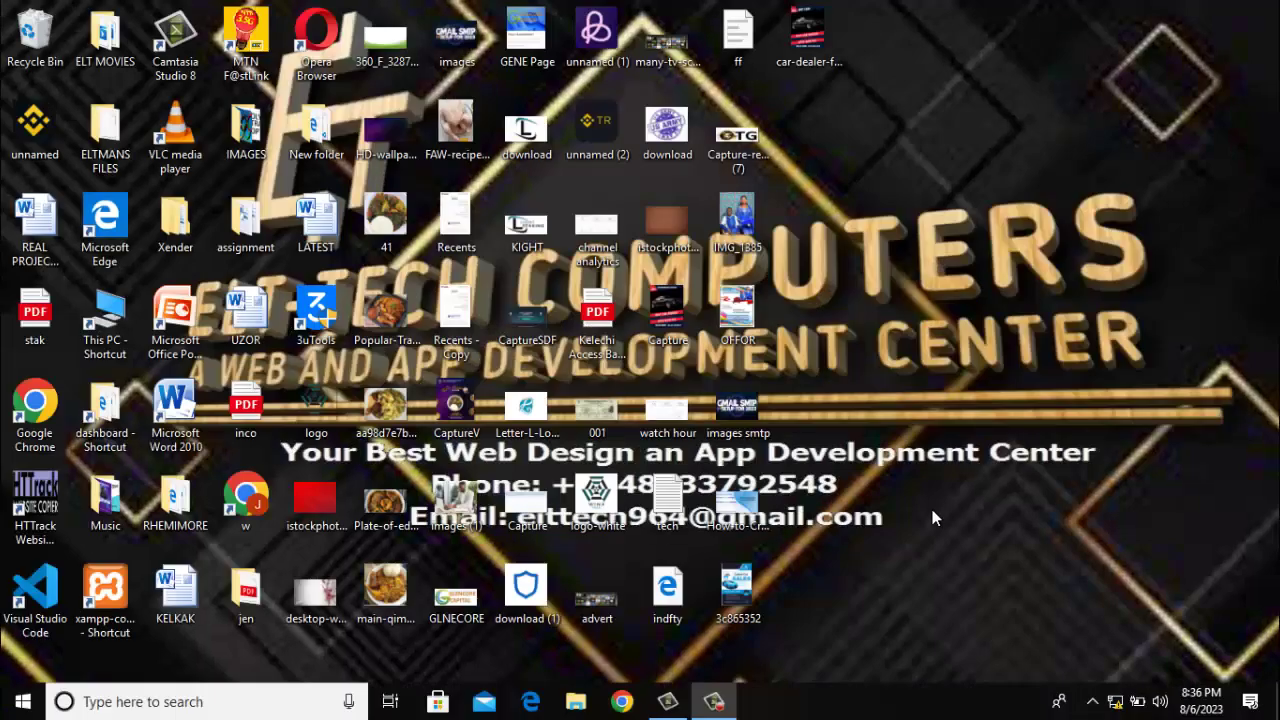
Launch Word 2010 with a blank Document1, dismiss the activation prompt, and show Page Layout.
double_click(256, 500)
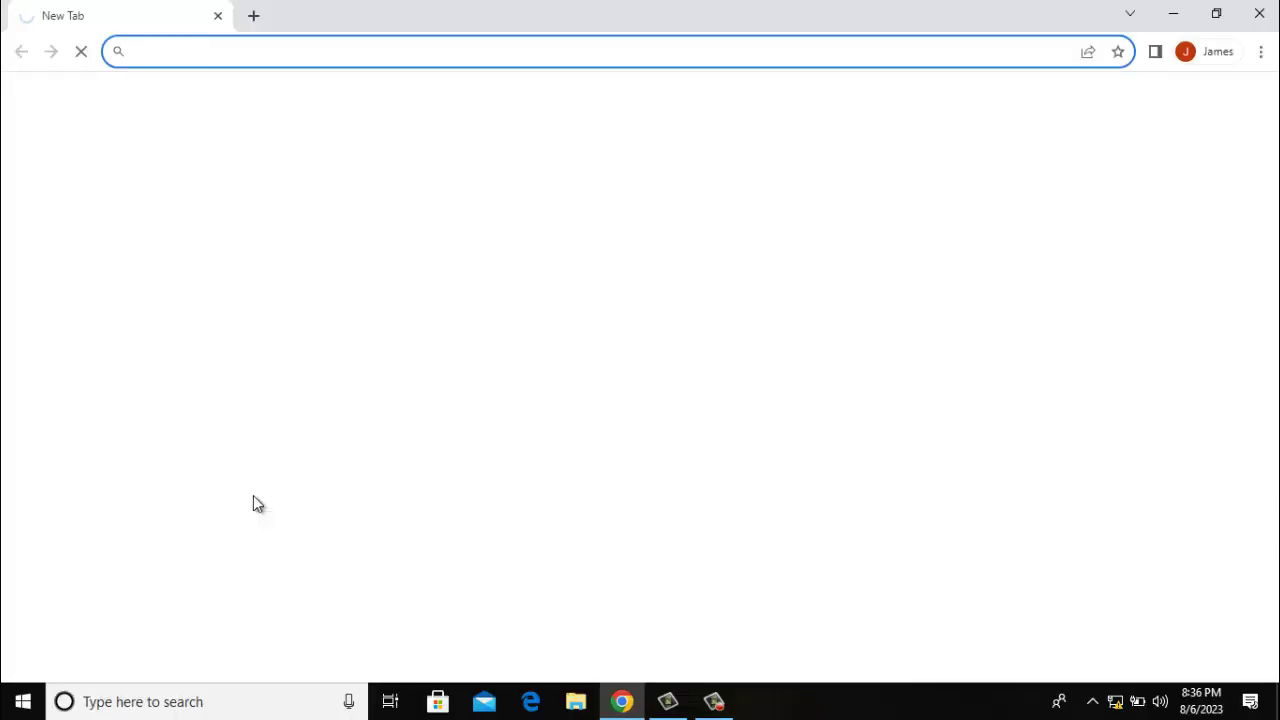
click(1264, 12)
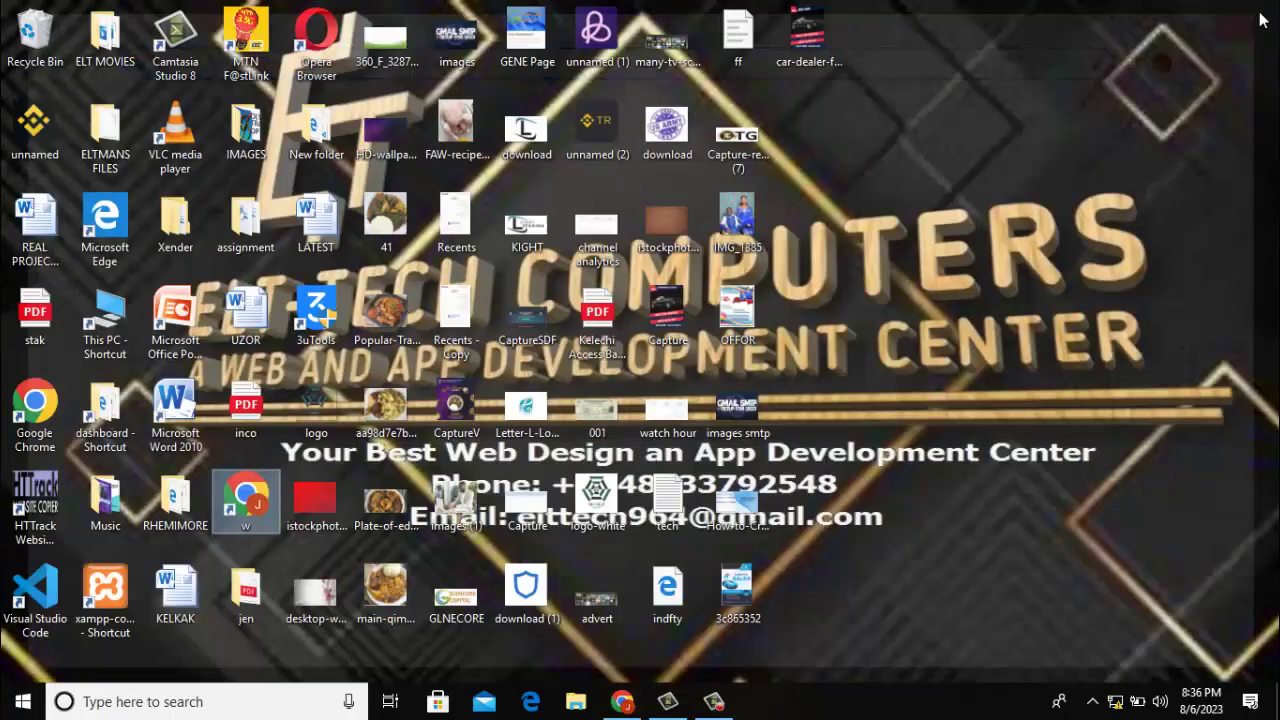
double_click(187, 428)
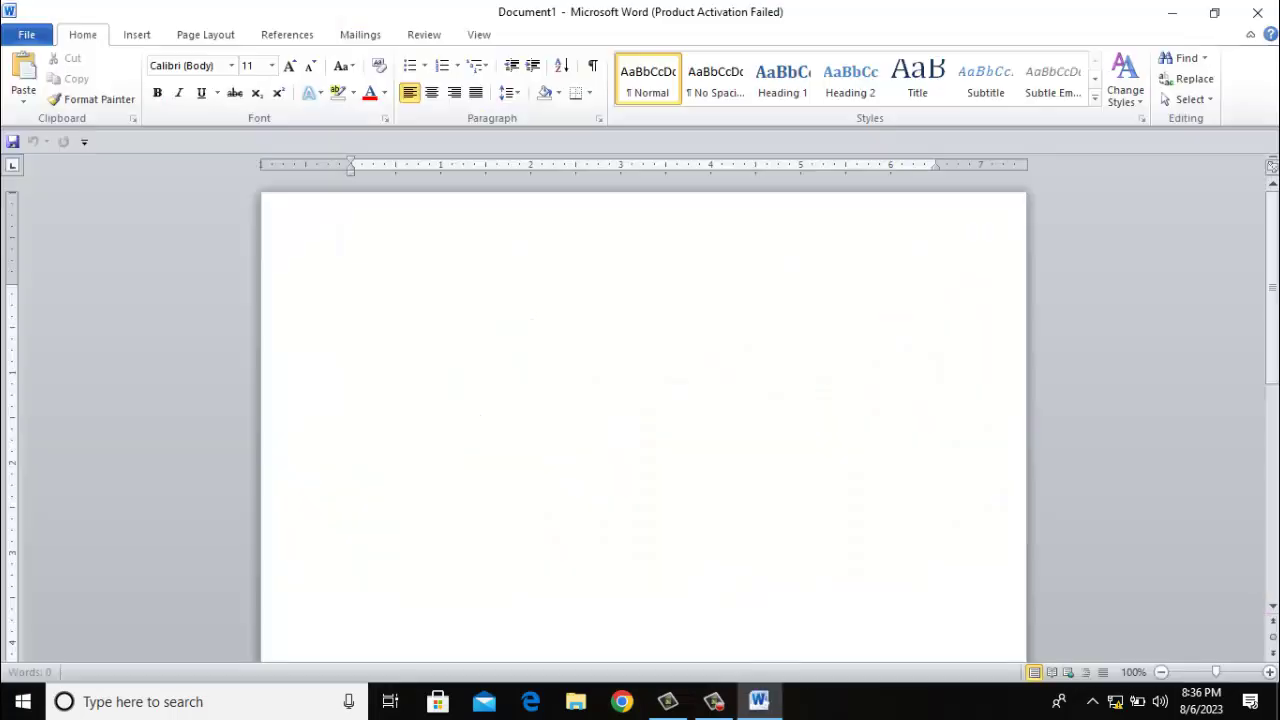
click(825, 527)
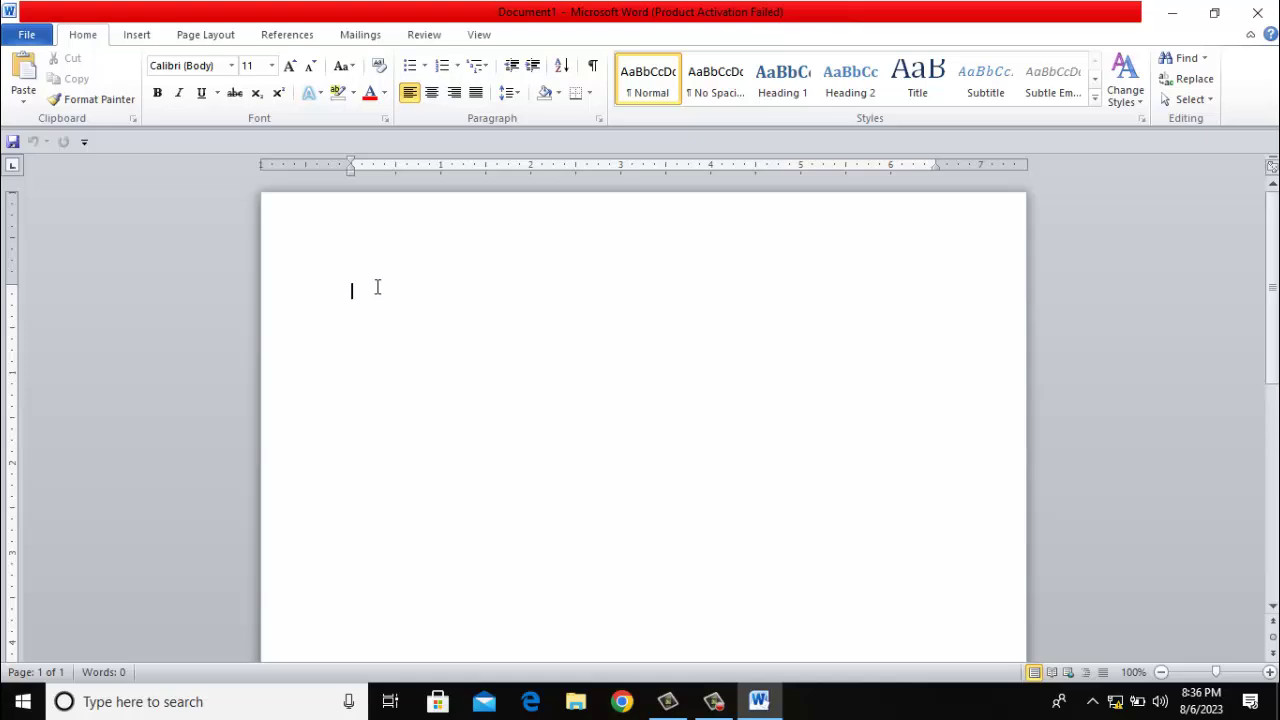
click(207, 35)
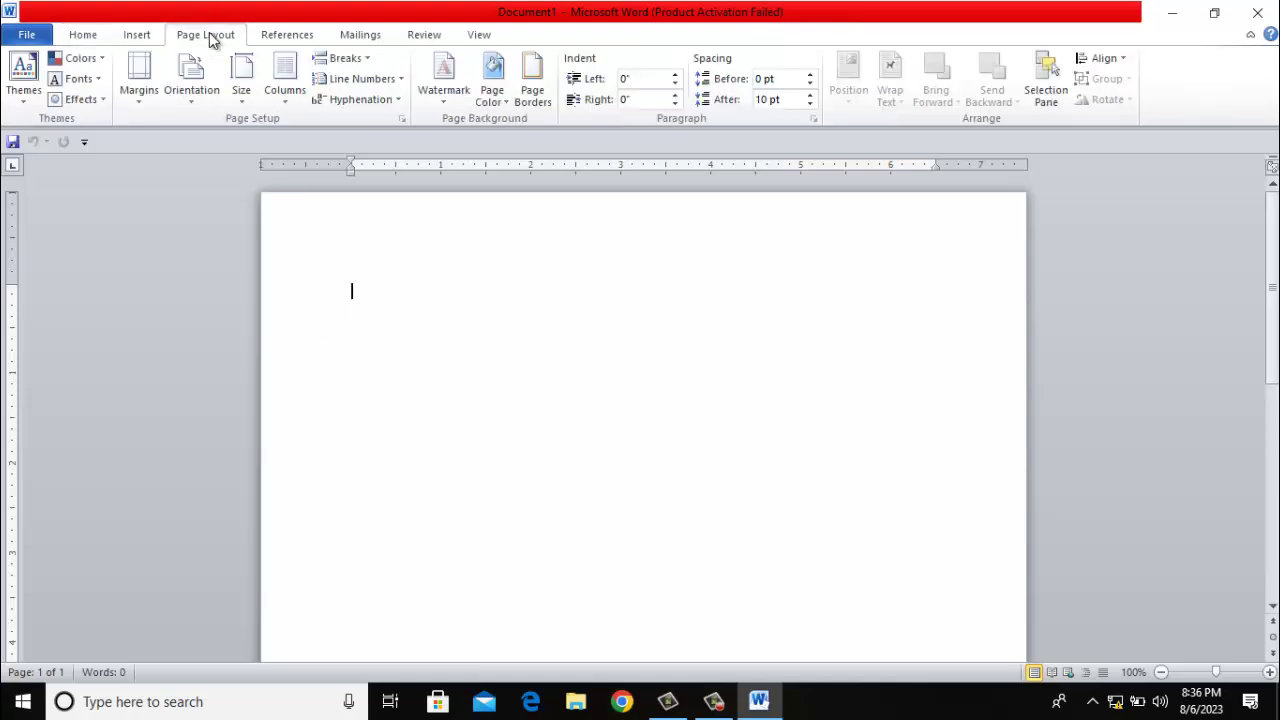
Set all page margins to 0 in Page Setup.
double_click(258, 190)
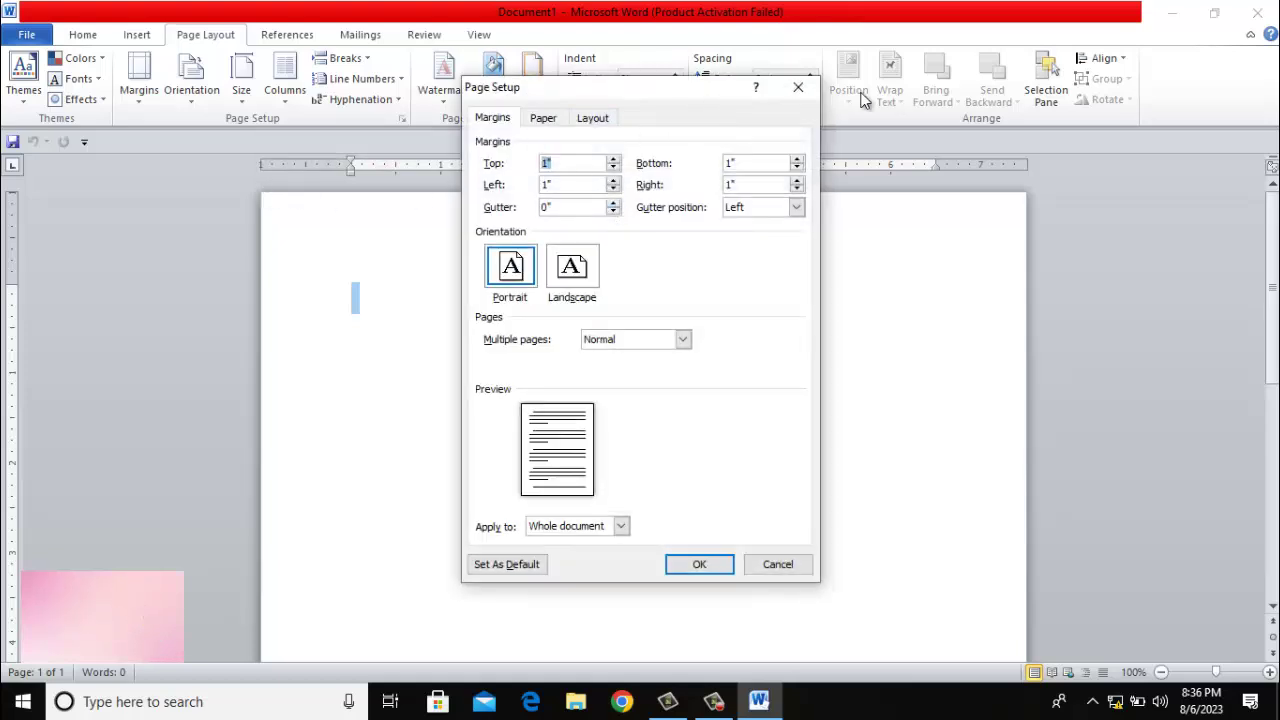
click(813, 93)
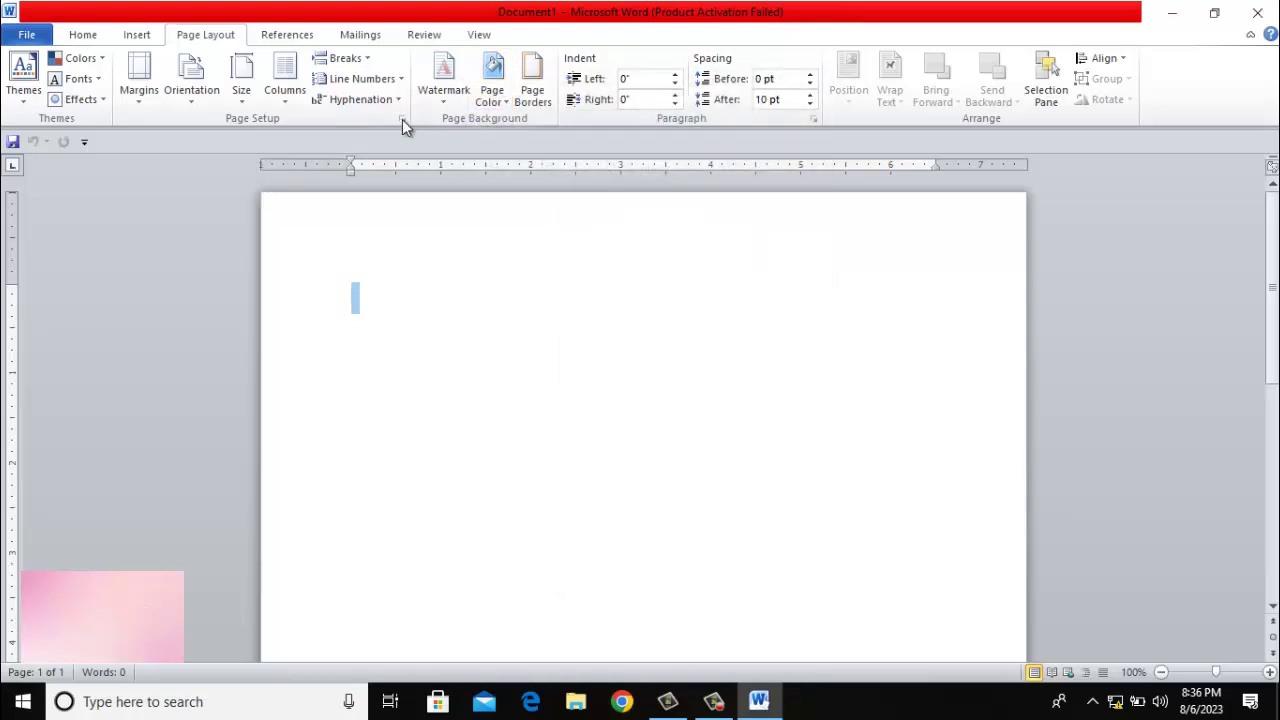
click(248, 97)
click(329, 536)
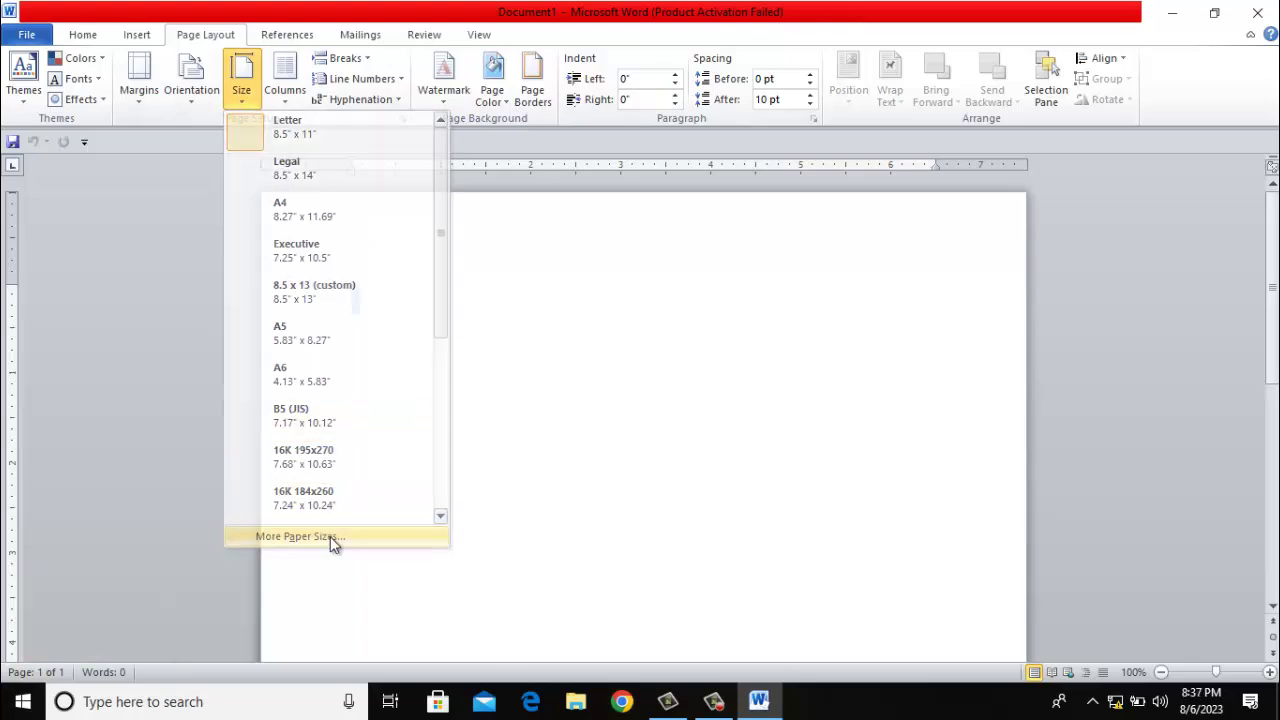
click(500, 120)
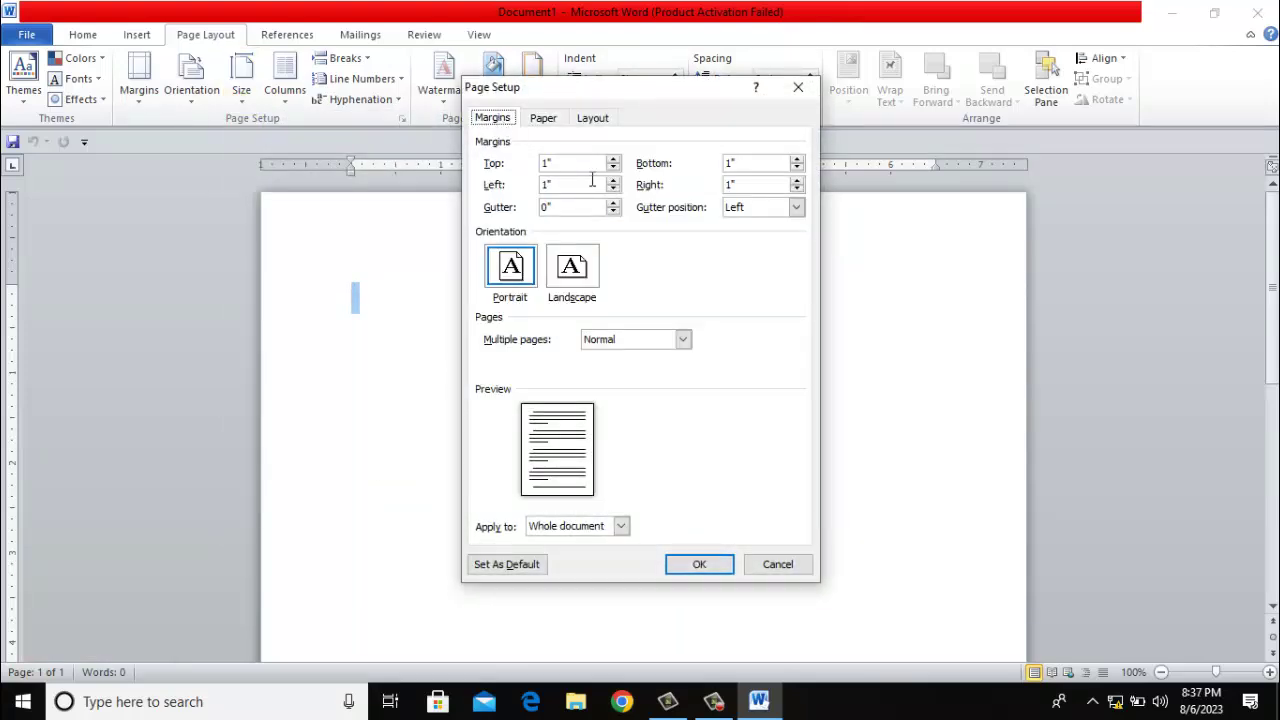
key(Tab)
key(Tab)
key(Tab)
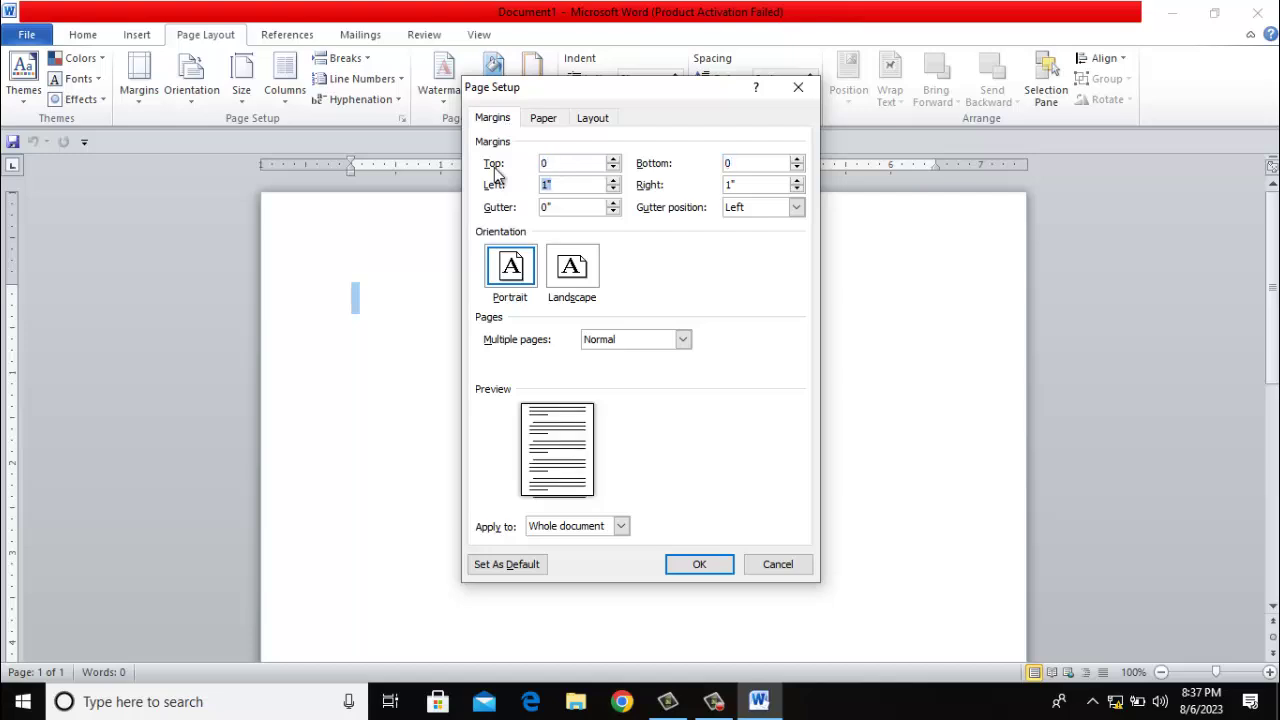
text(0)
key(Tab)
Choose A4 paper and accept Word's fix, giving 0.17" top and bottom margins.
click(544, 125)
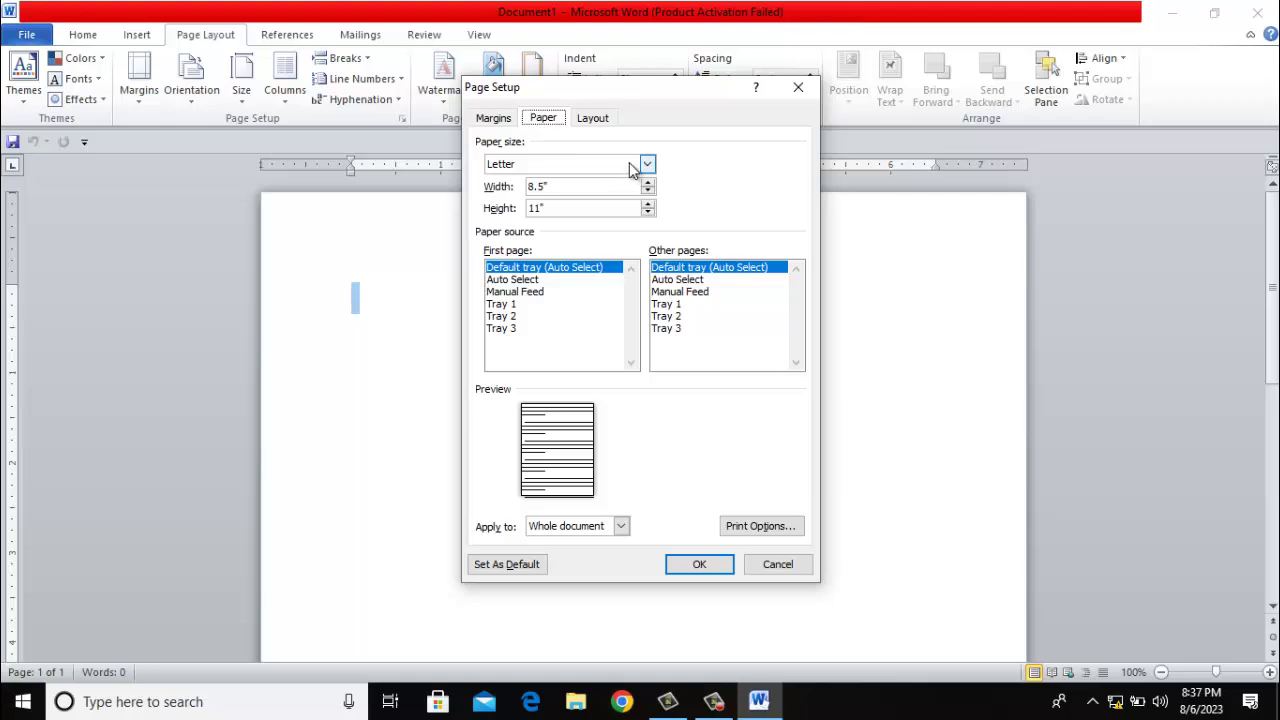
click(634, 166)
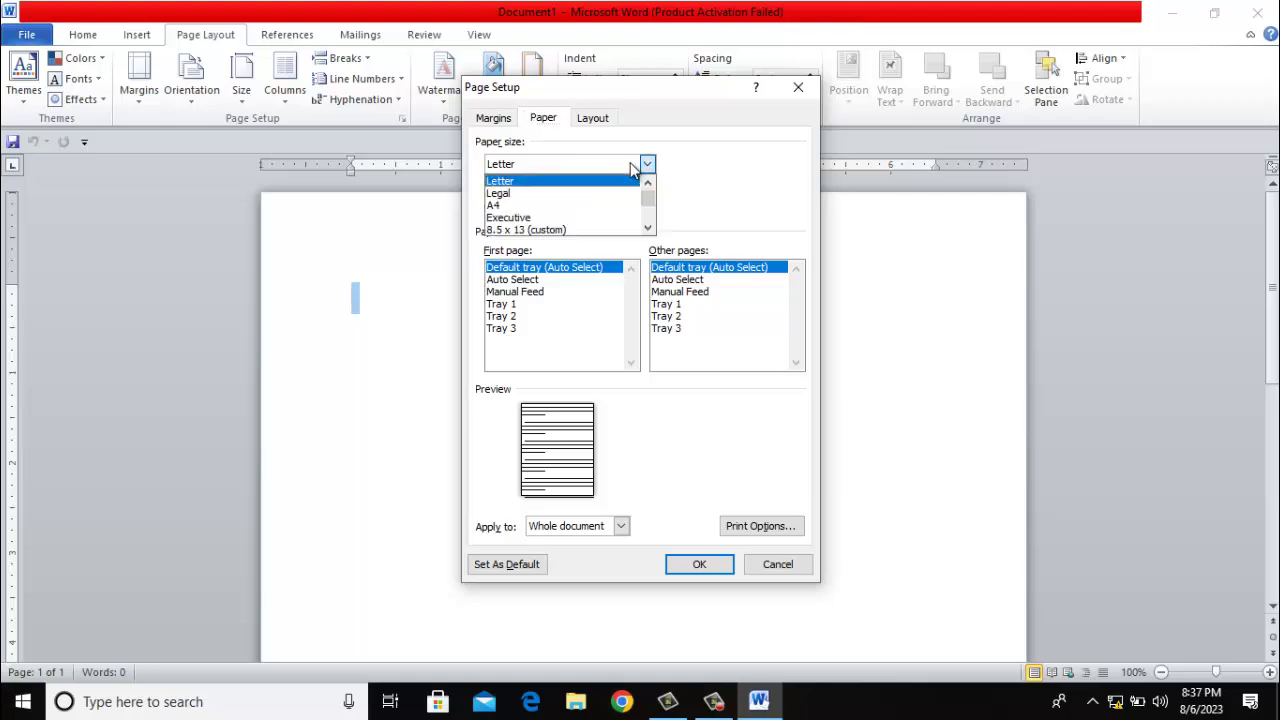
click(552, 201)
click(706, 564)
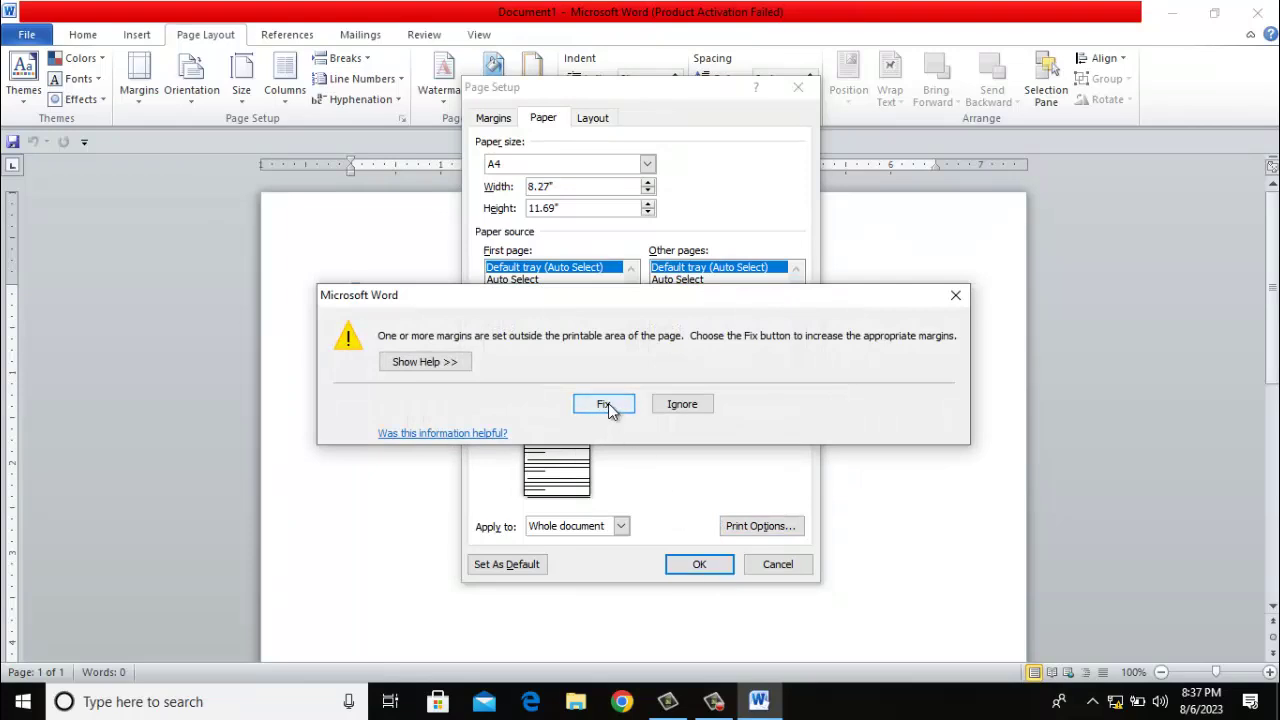
click(605, 404)
click(493, 118)
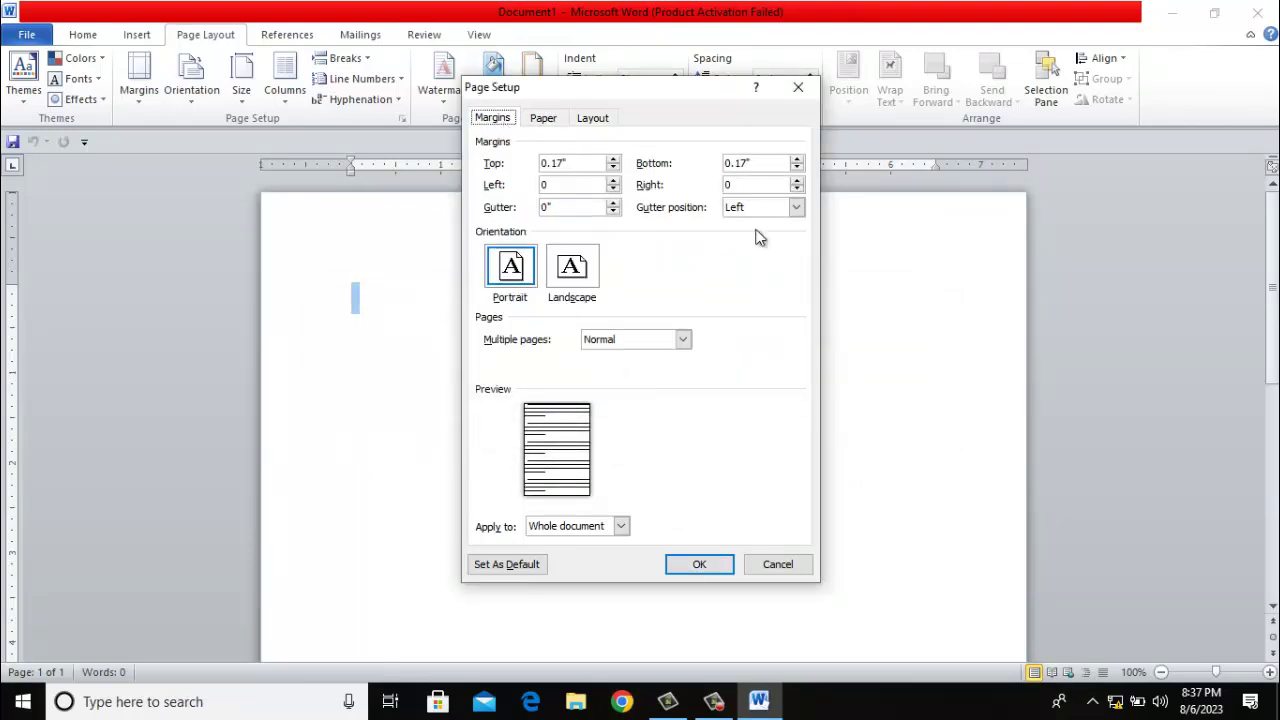
click(697, 563)
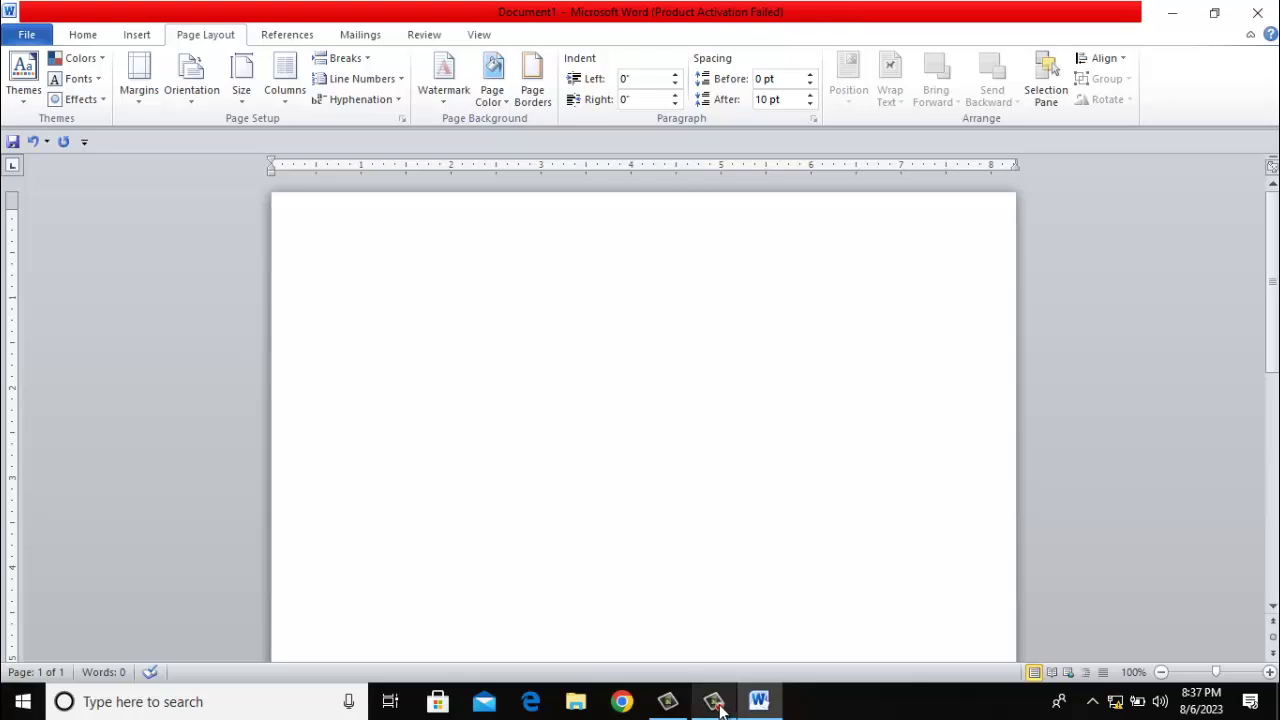
mouse_move(720, 706)
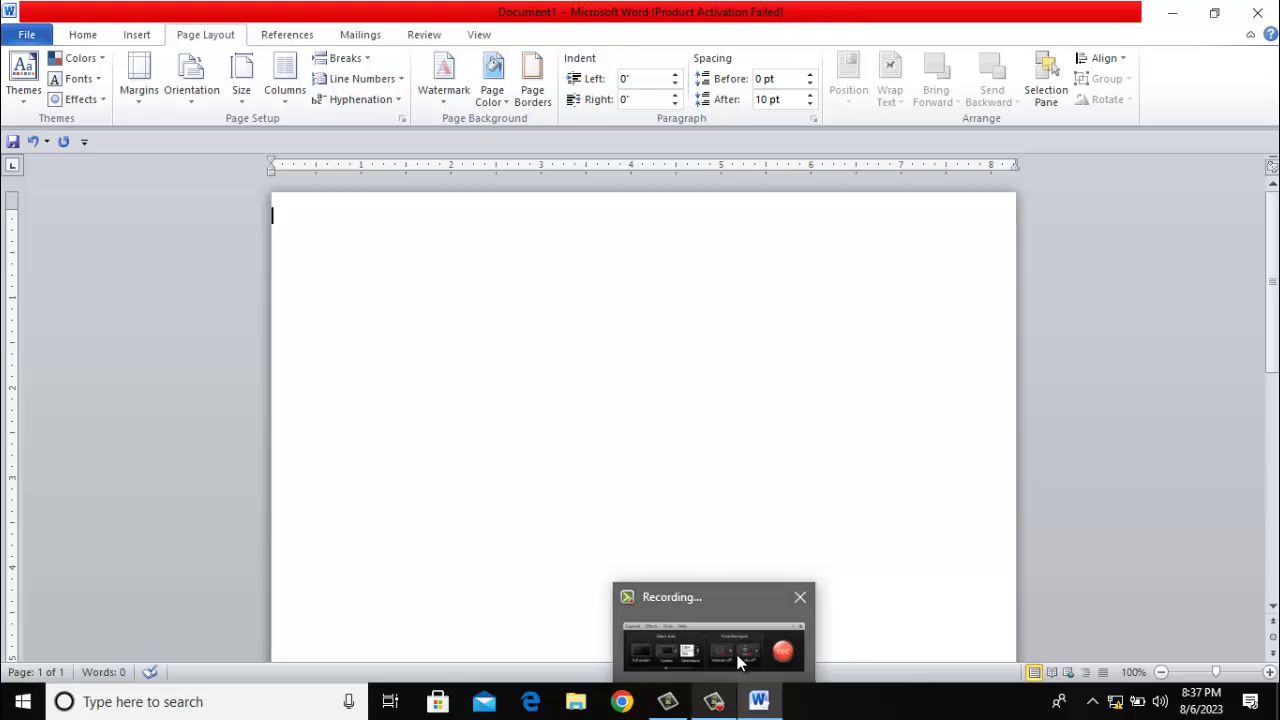
click(737, 655)
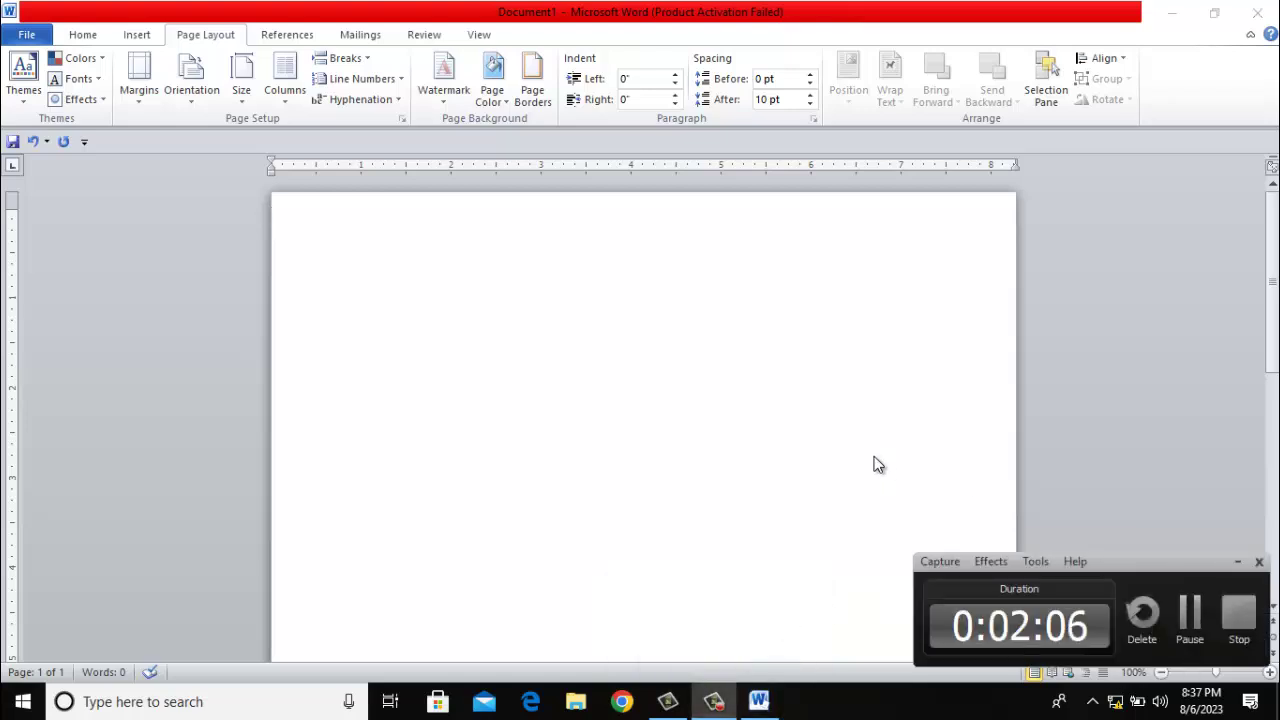
click(1197, 623)
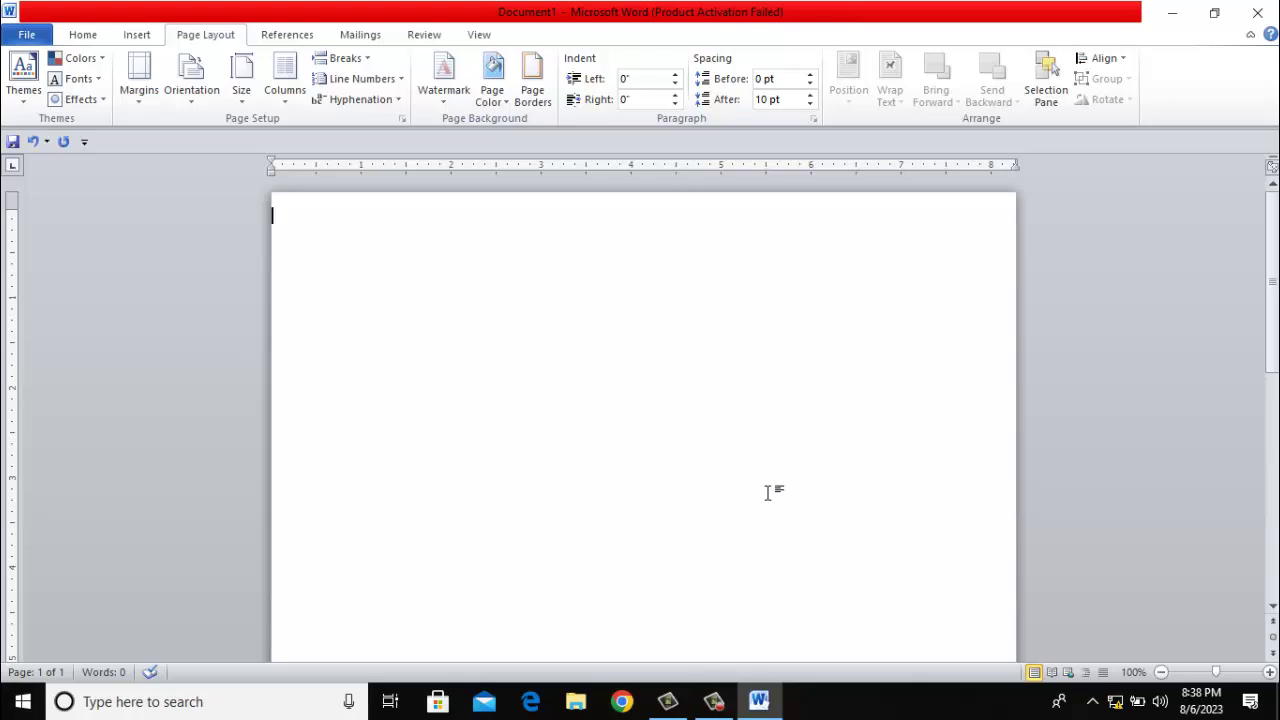
Copy the ET logo image 20220723_202631-removebg-preview from Downloads and paste it into Word.
key(super+e)
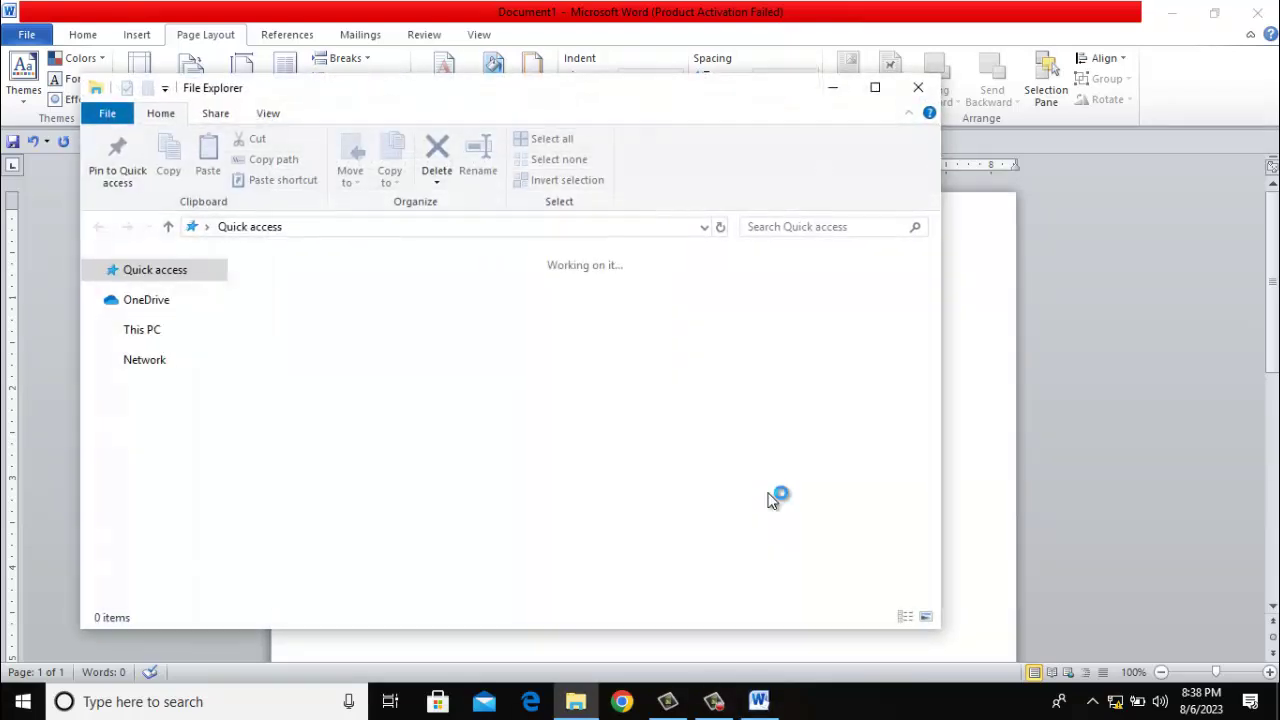
click(176, 426)
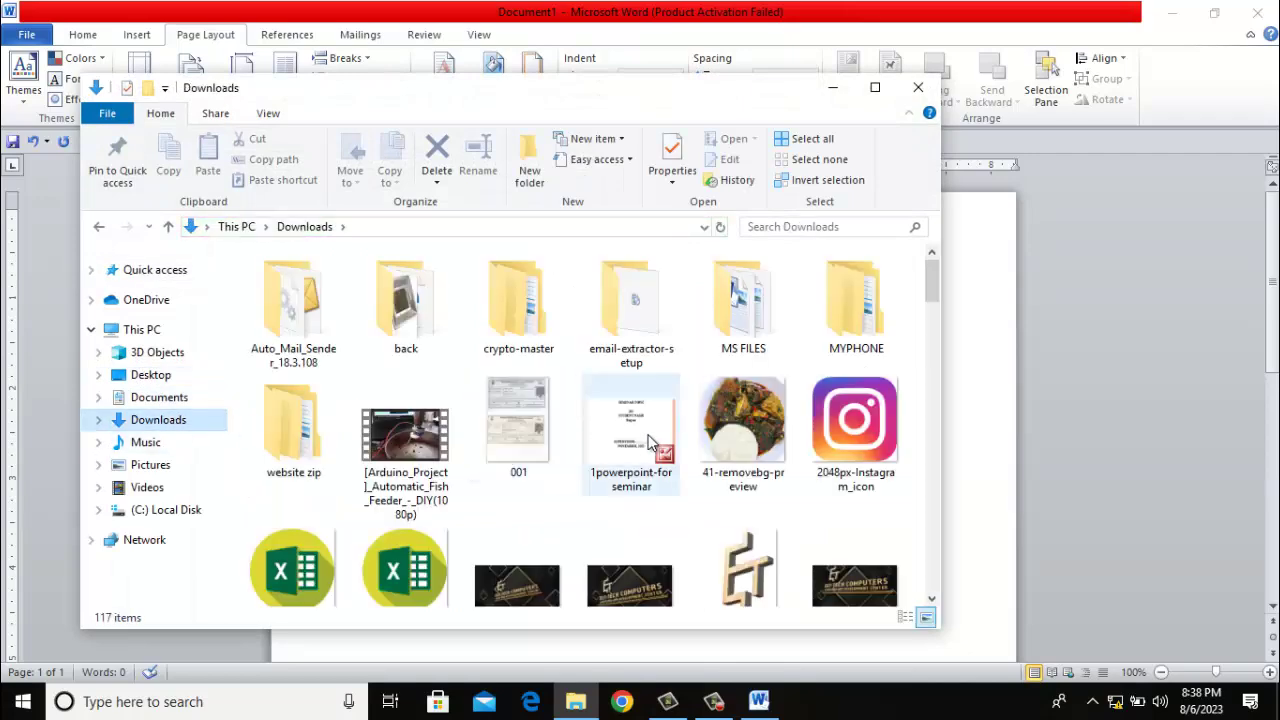
scroll(766, 403, down, 3)
right_click(766, 403)
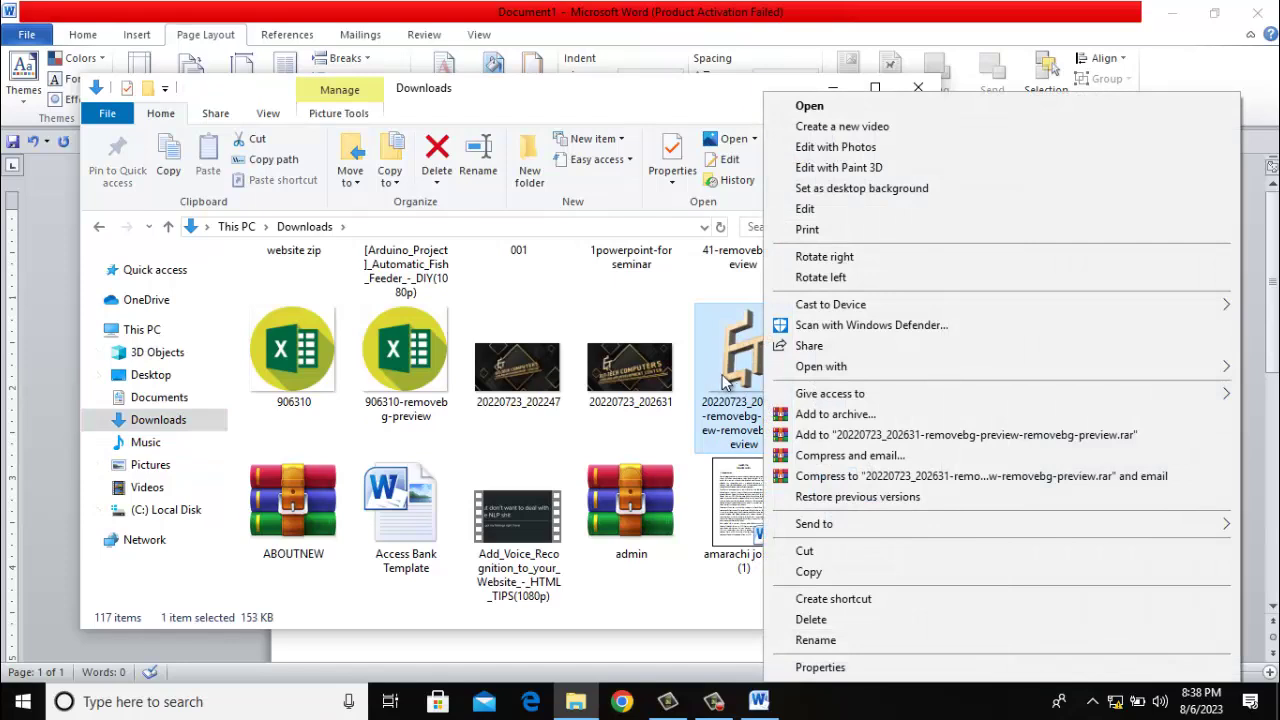
click(831, 571)
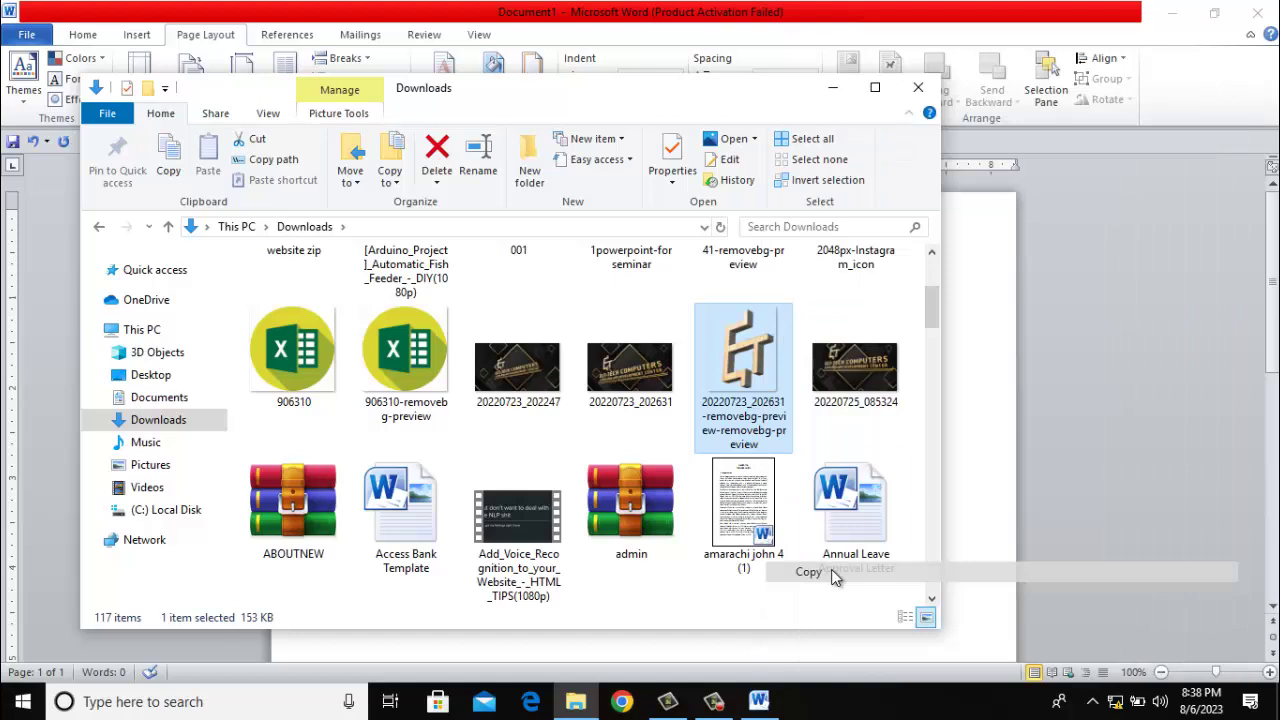
click(697, 650)
key(ctrl+v)
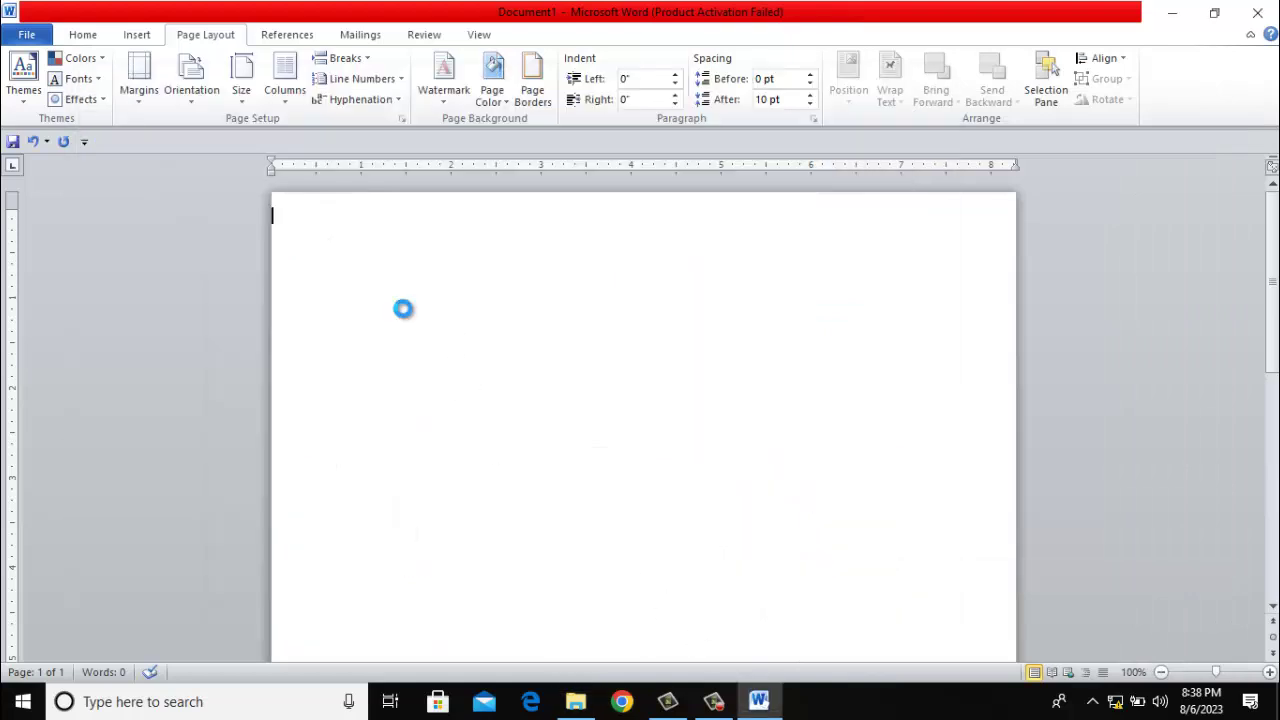
Shrink the pasted ET logo to about one inch tall.
click(428, 328)
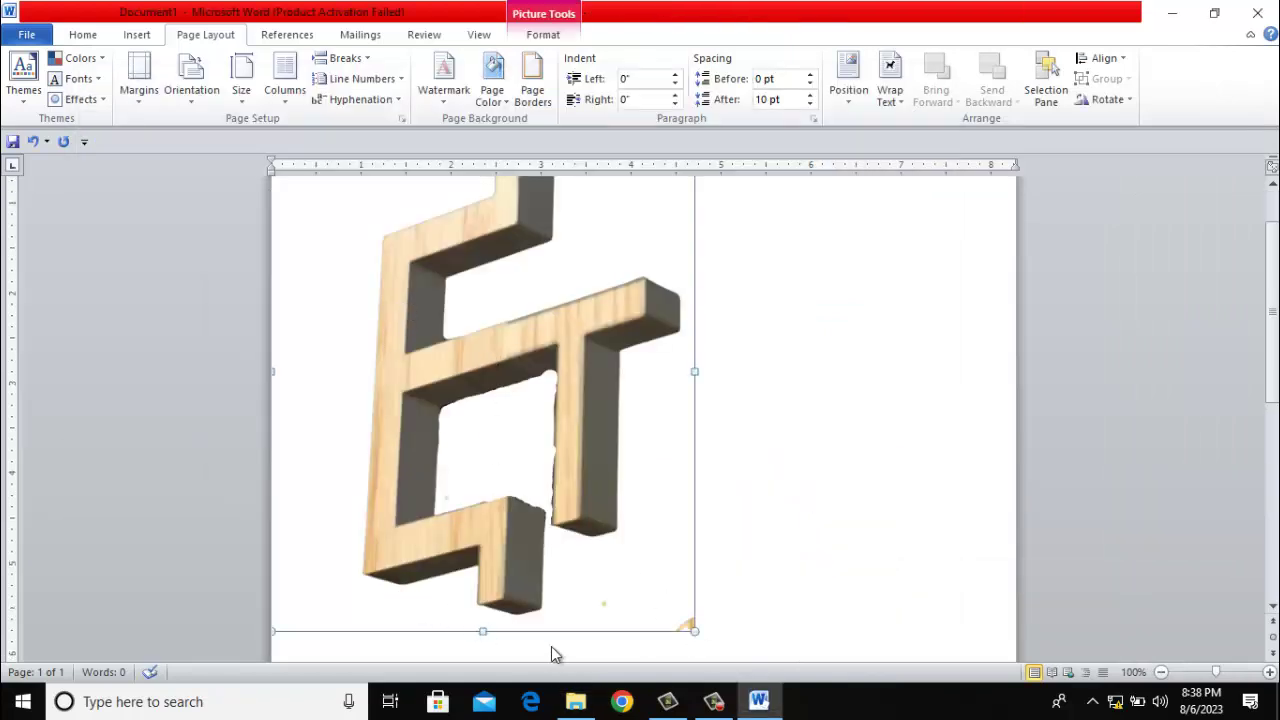
drag(694, 628, 496, 357)
drag(484, 468, 381, 246)
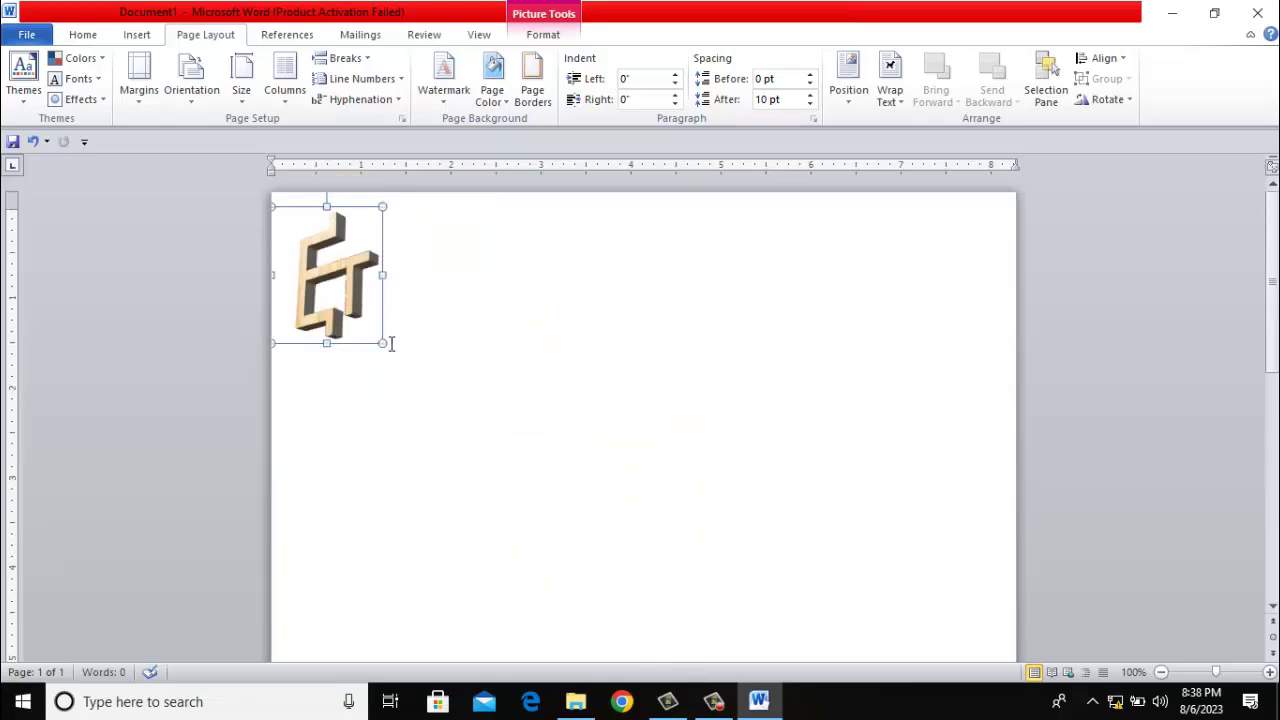
drag(382, 342, 345, 297)
drag(323, 227, 334, 261)
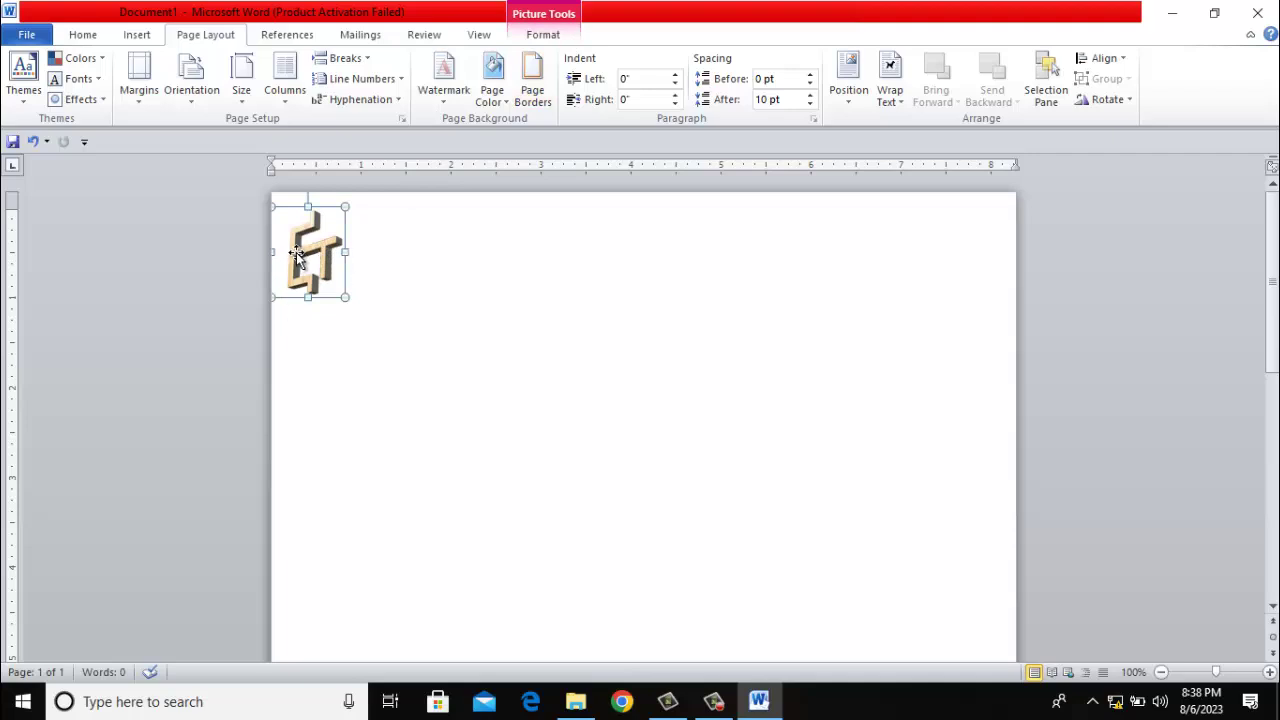
Set the logo's wrapping to In Front of Text and nudge it near the top-left corner.
click(543, 35)
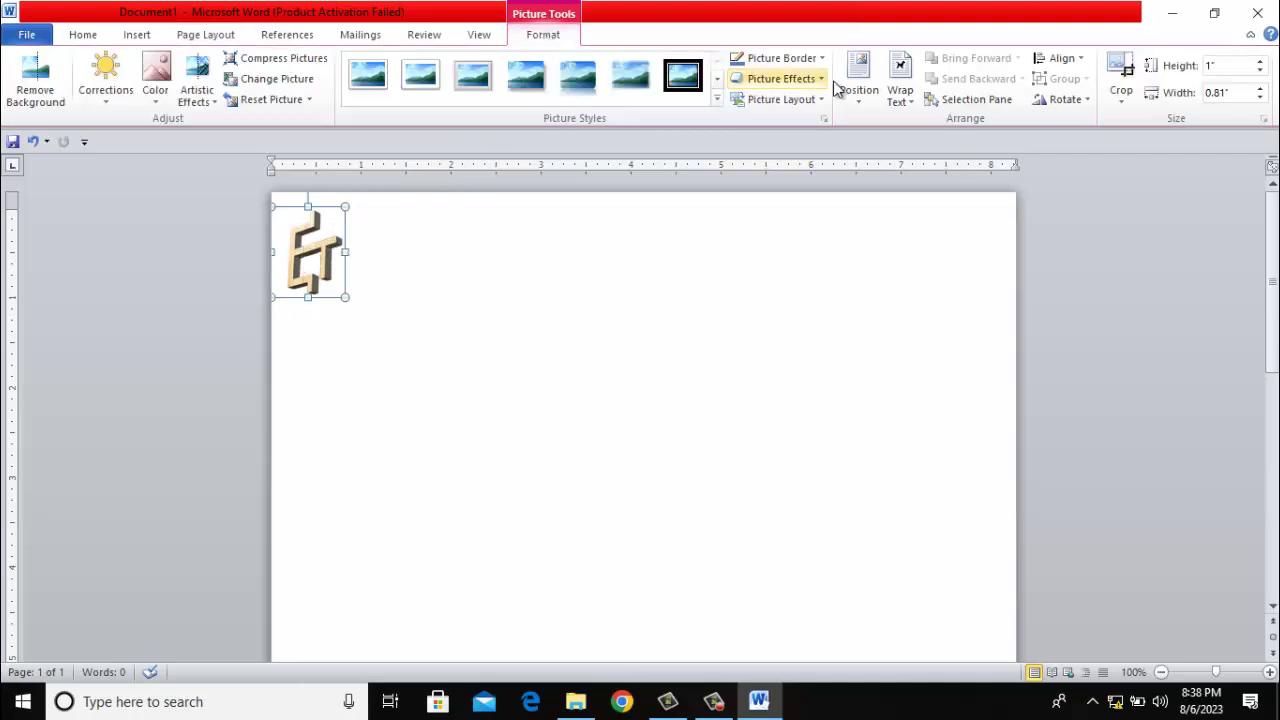
click(903, 103)
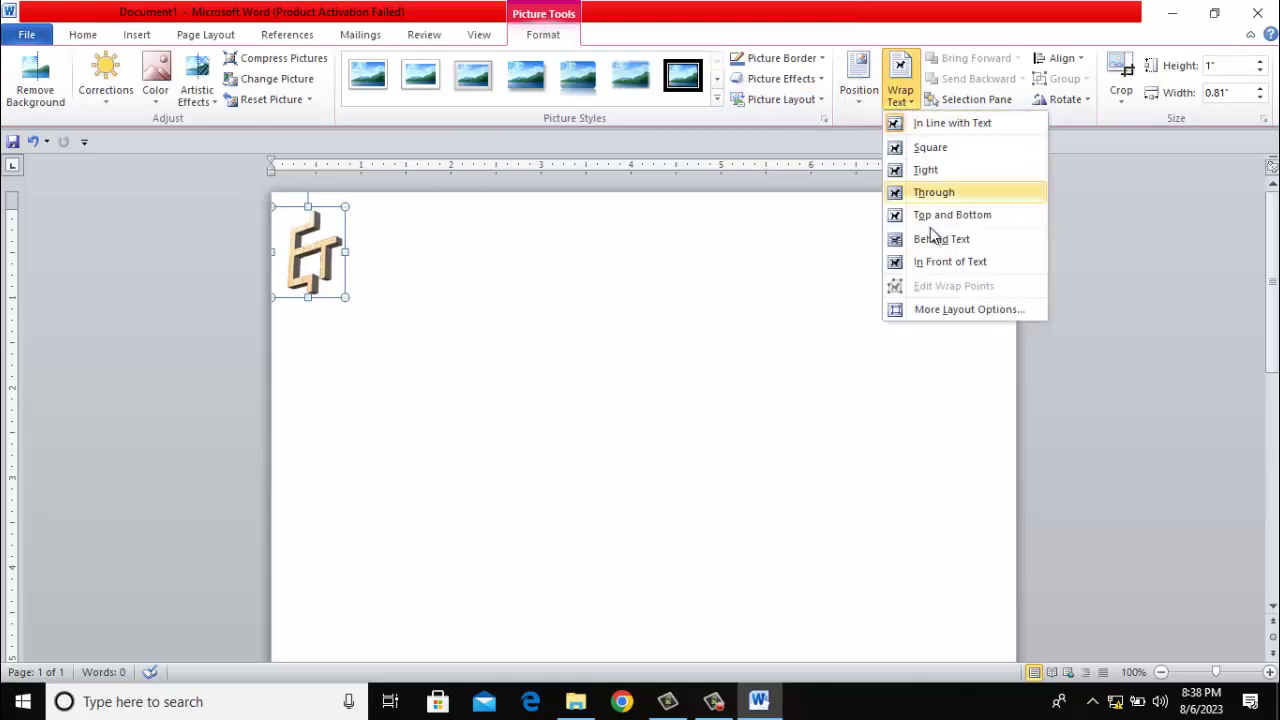
click(955, 262)
mouse_move(313, 268)
mouse_down()
mouse_move(324, 253)
mouse_move(350, 262)
mouse_move(330, 261)
mouse_up()
click(413, 268)
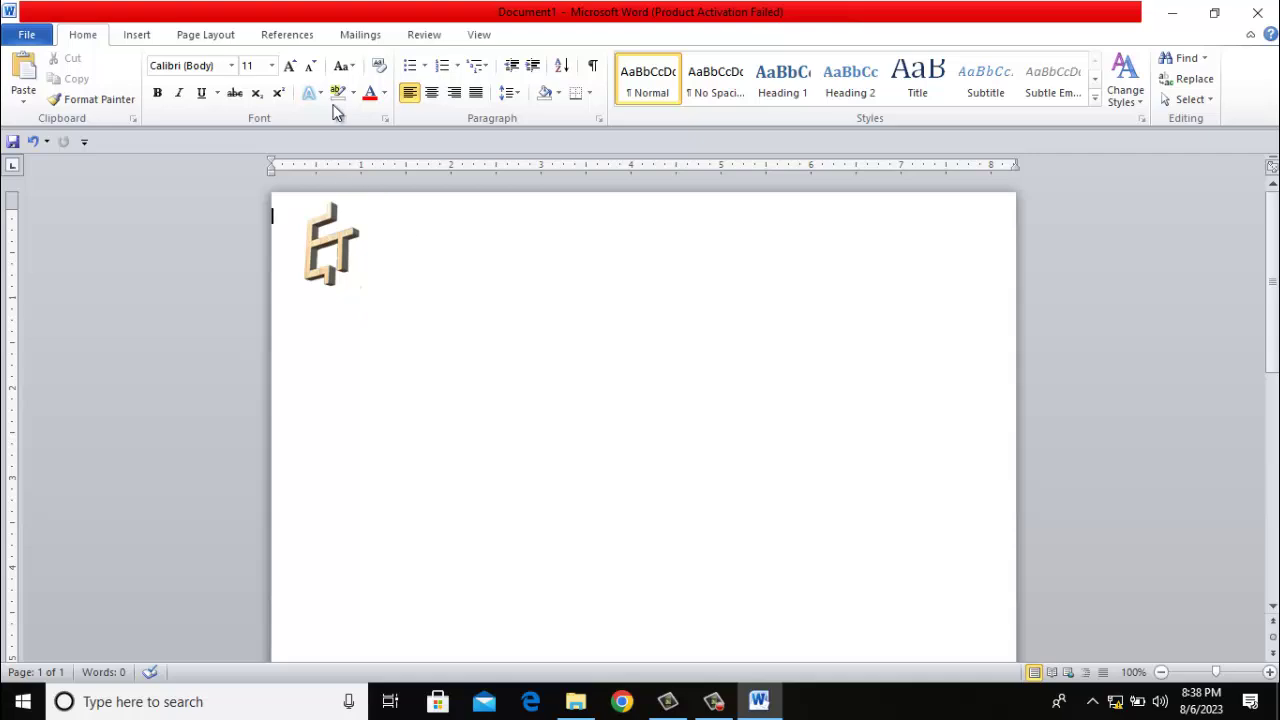
Insert a first-style outlined WordArt reading 'ELTTECH COMPUTERS' beside the logo.
click(140, 37)
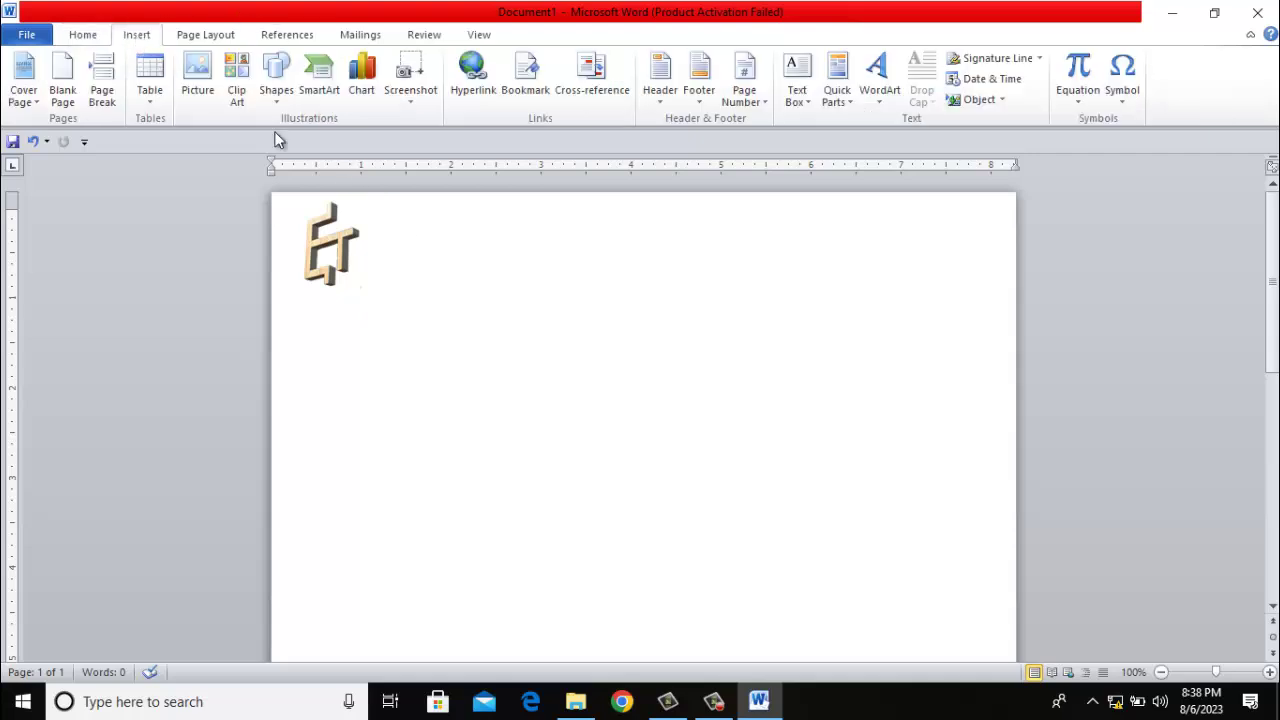
click(890, 100)
click(896, 142)
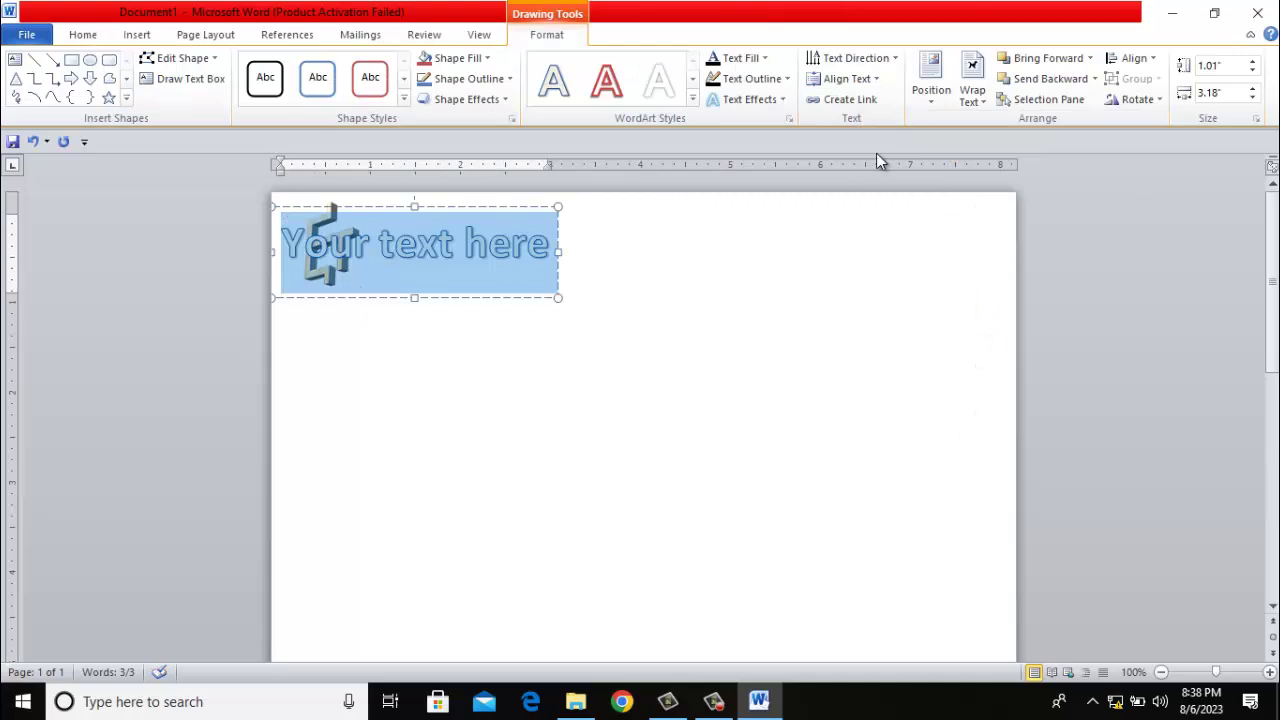
text(ELT)
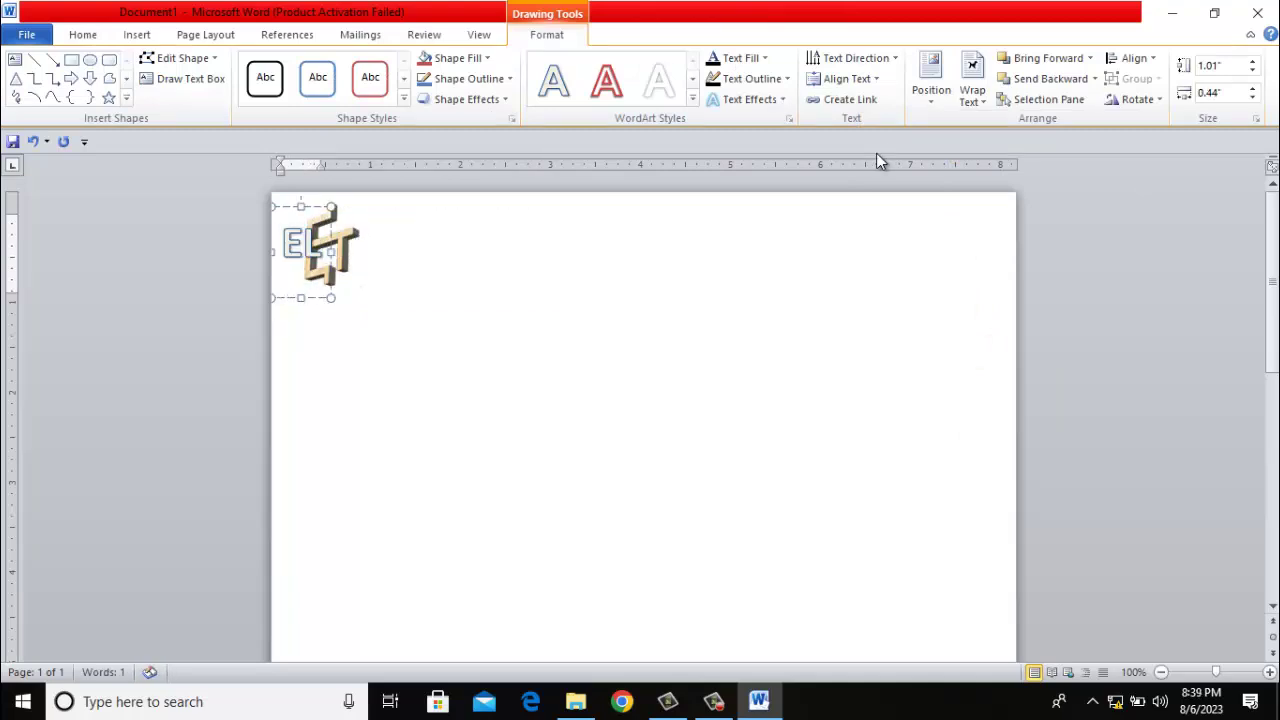
text(ETECH)
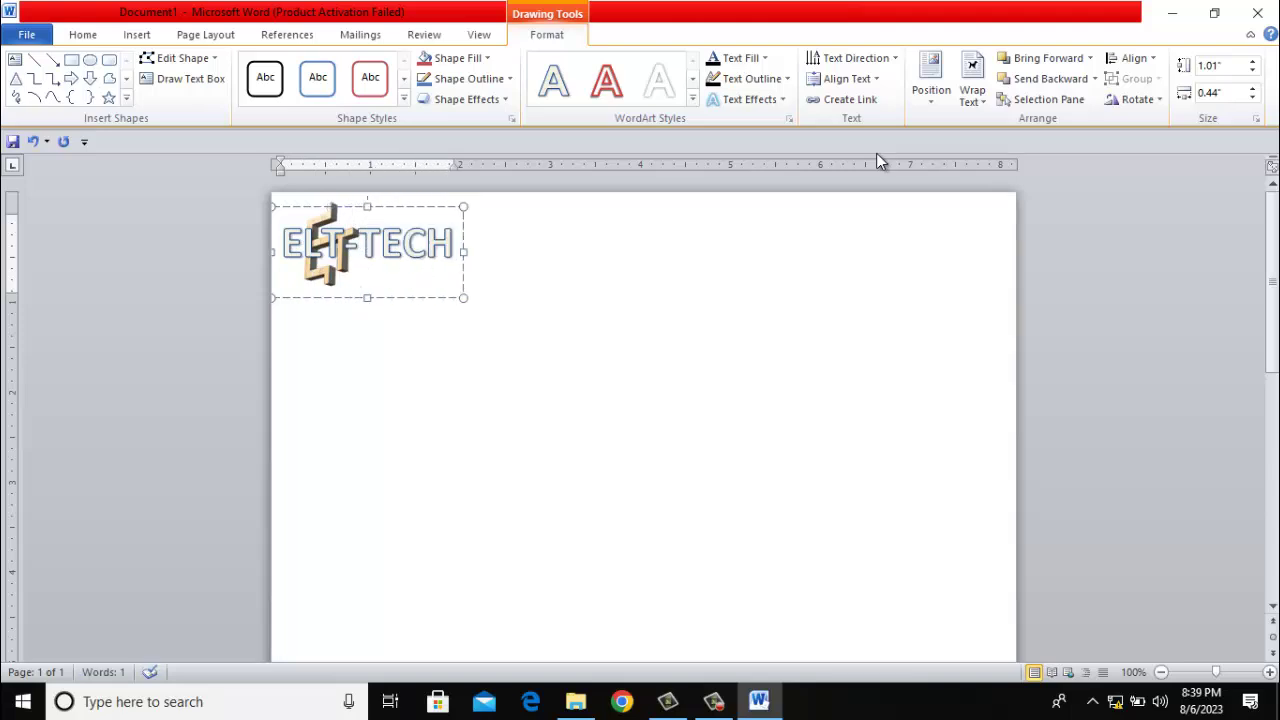
text( V)
key(BackSpace)
key(BackSpace)
text(COMPU)
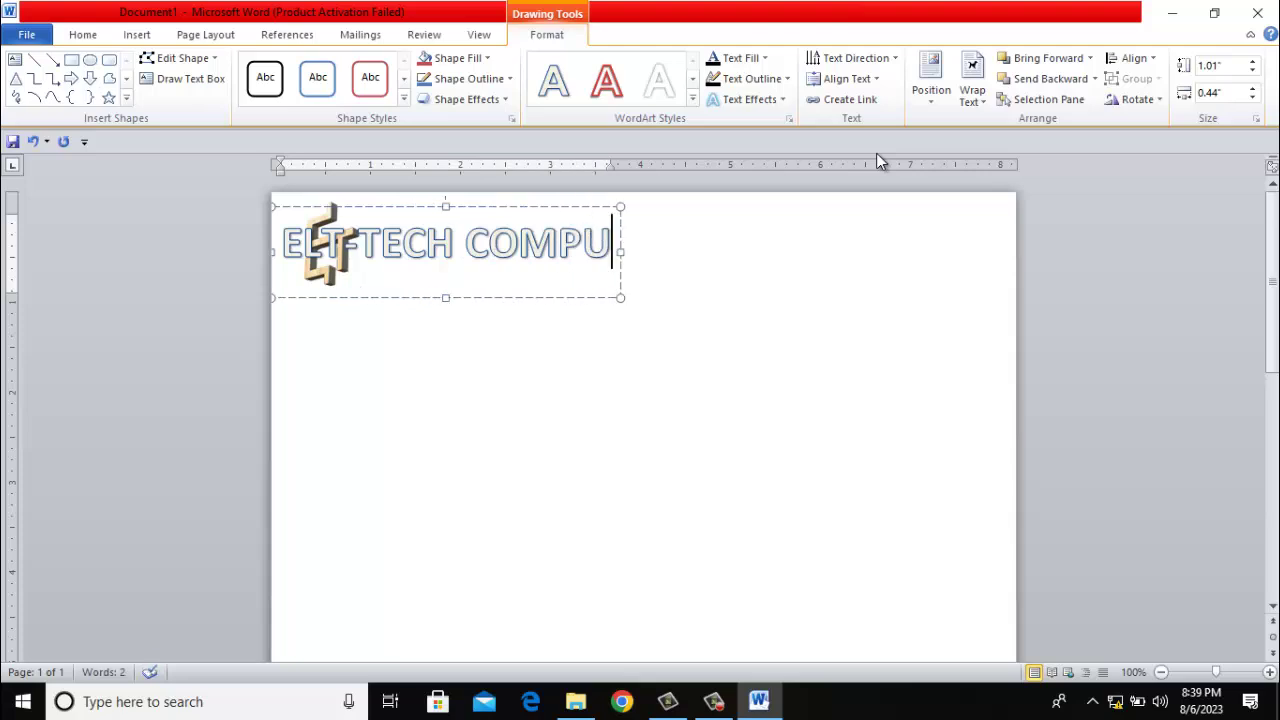
text(TERS)
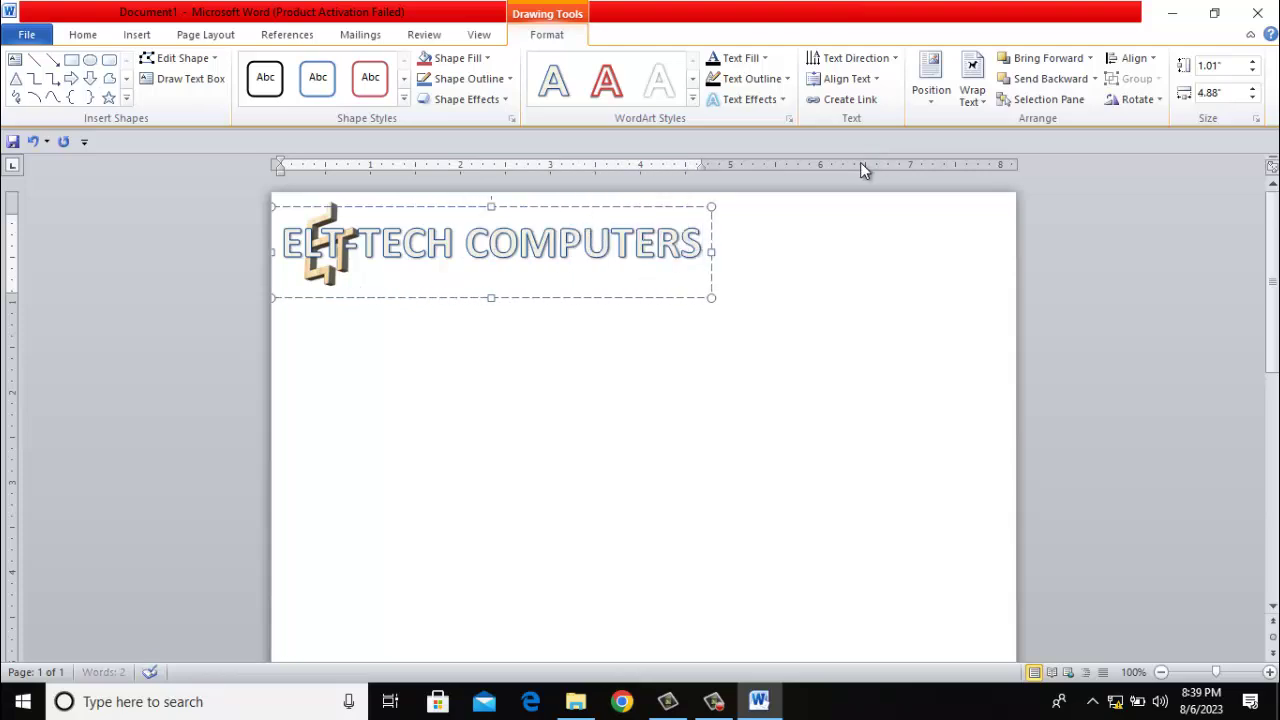
click(613, 242)
key(ctrl+a)
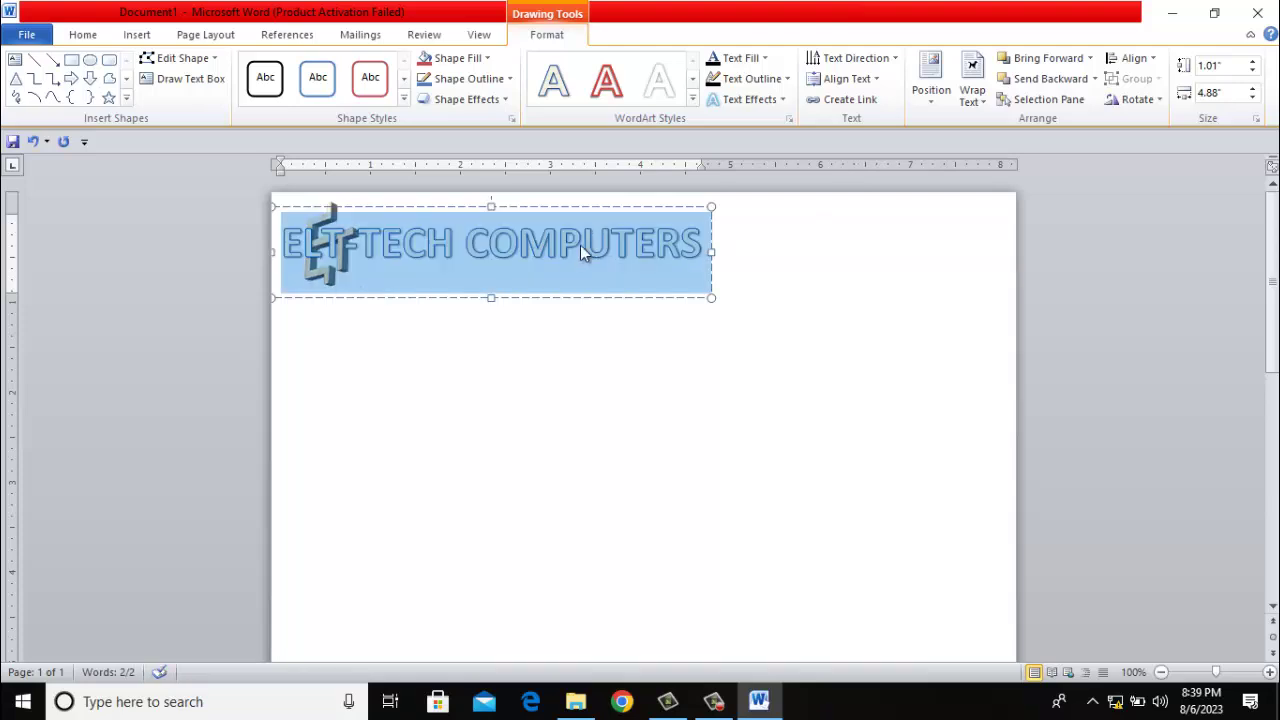
click(497, 414)
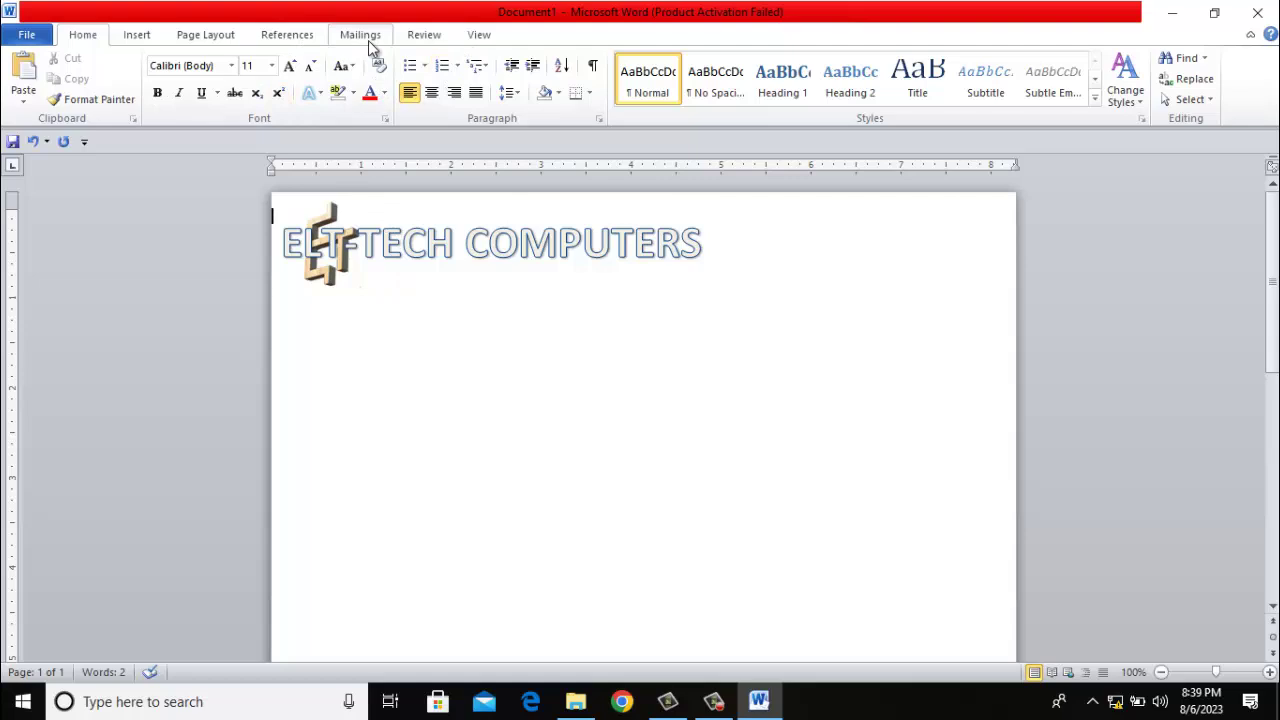
Browse the Insert, View, Review and Mailings tabs, ending on Page Layout.
click(137, 35)
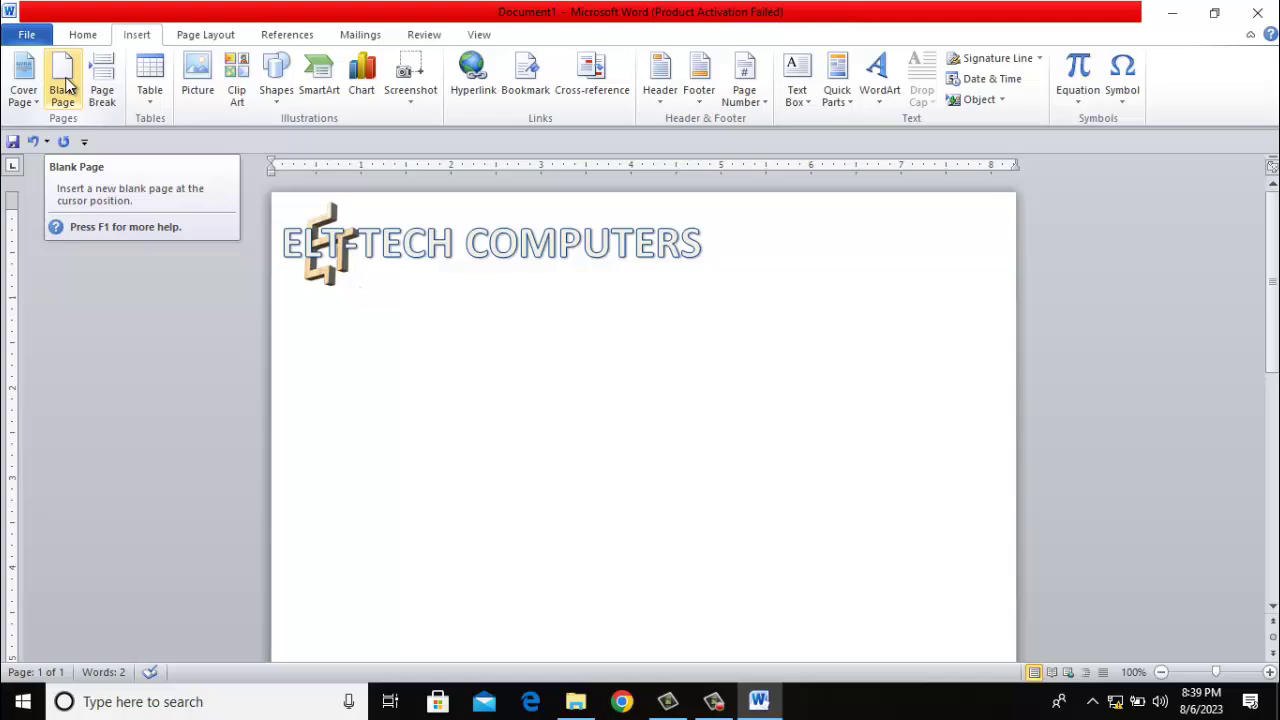
click(481, 36)
click(428, 40)
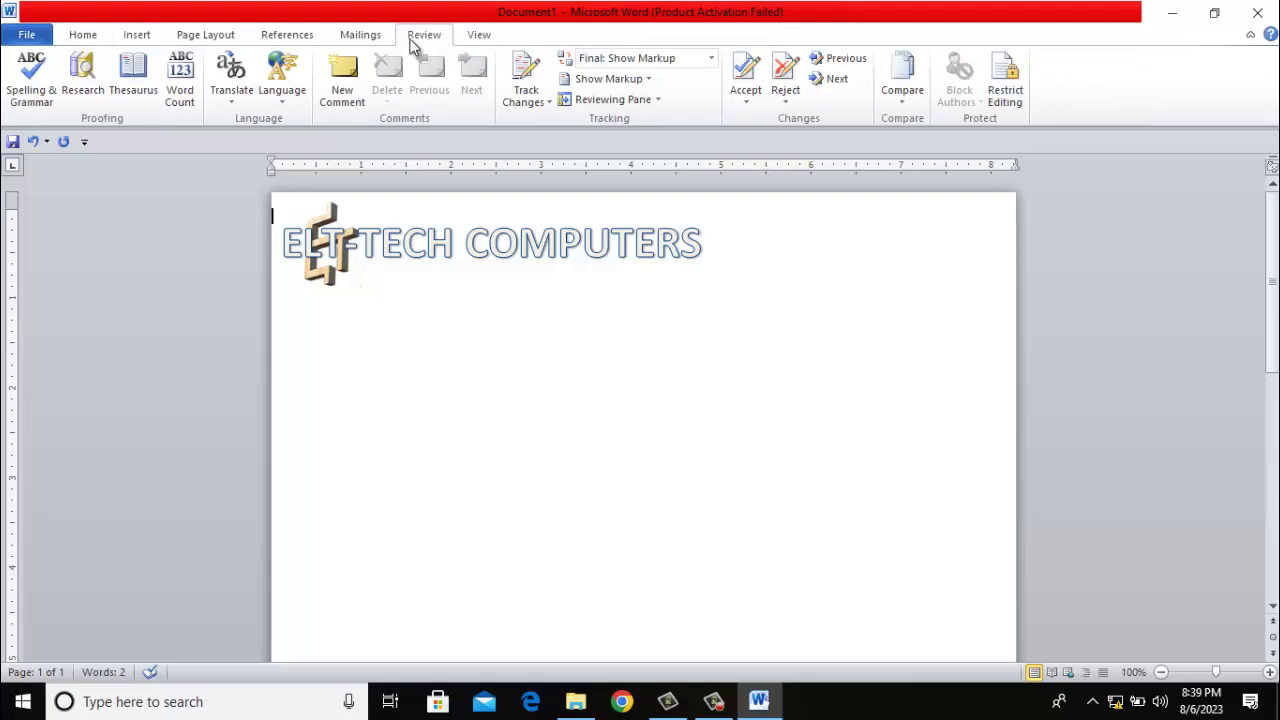
click(372, 38)
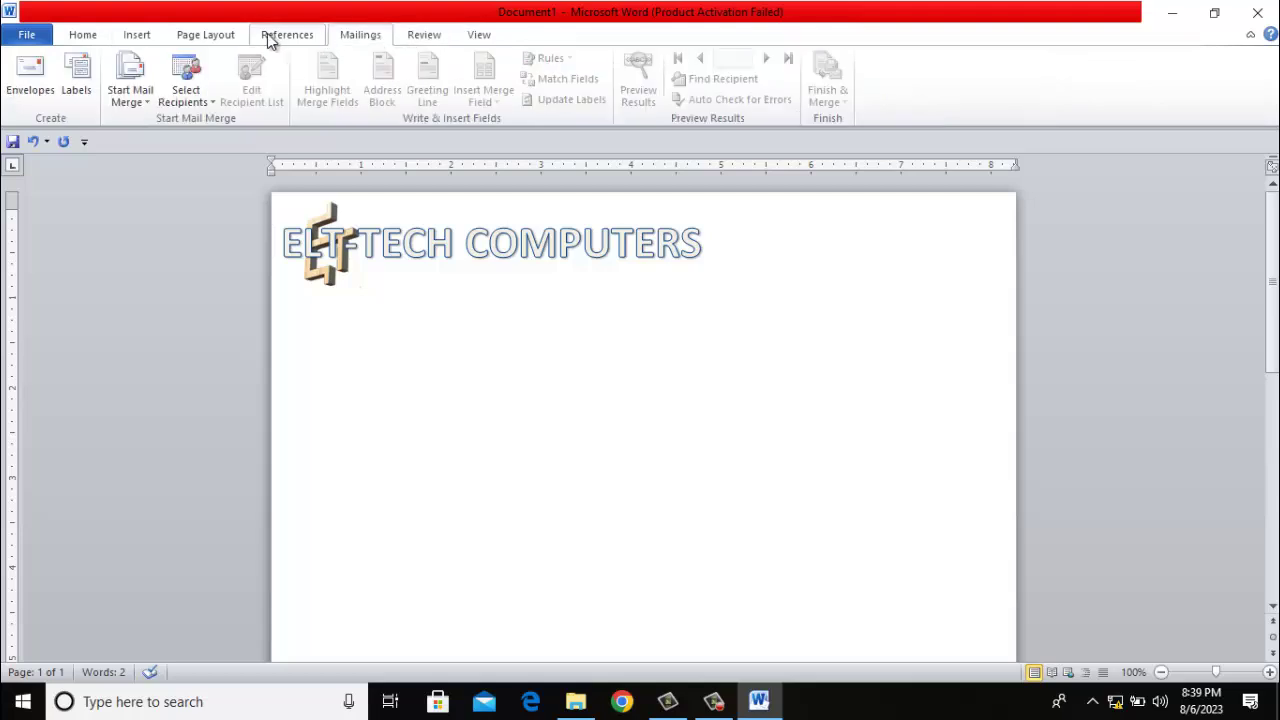
scroll(214, 36, up, 2)
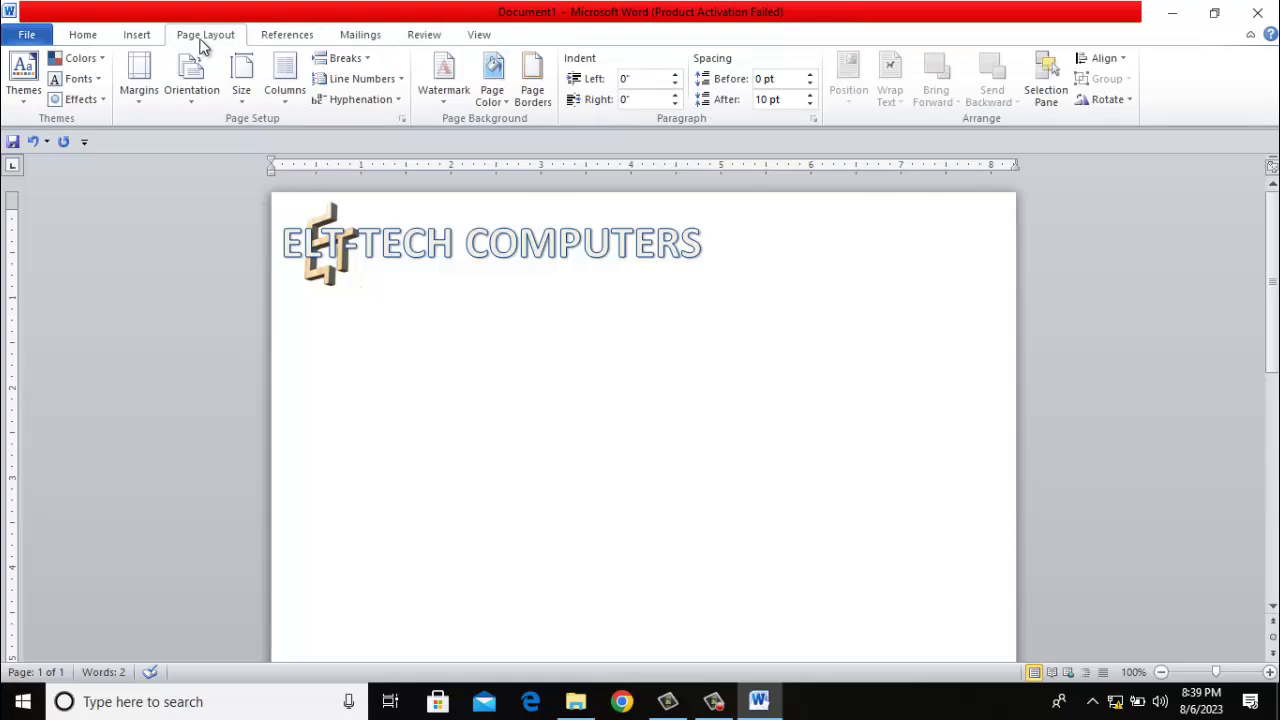
Apply 20220725_085324 from Downloads as a washed-out custom picture watermark.
click(433, 97)
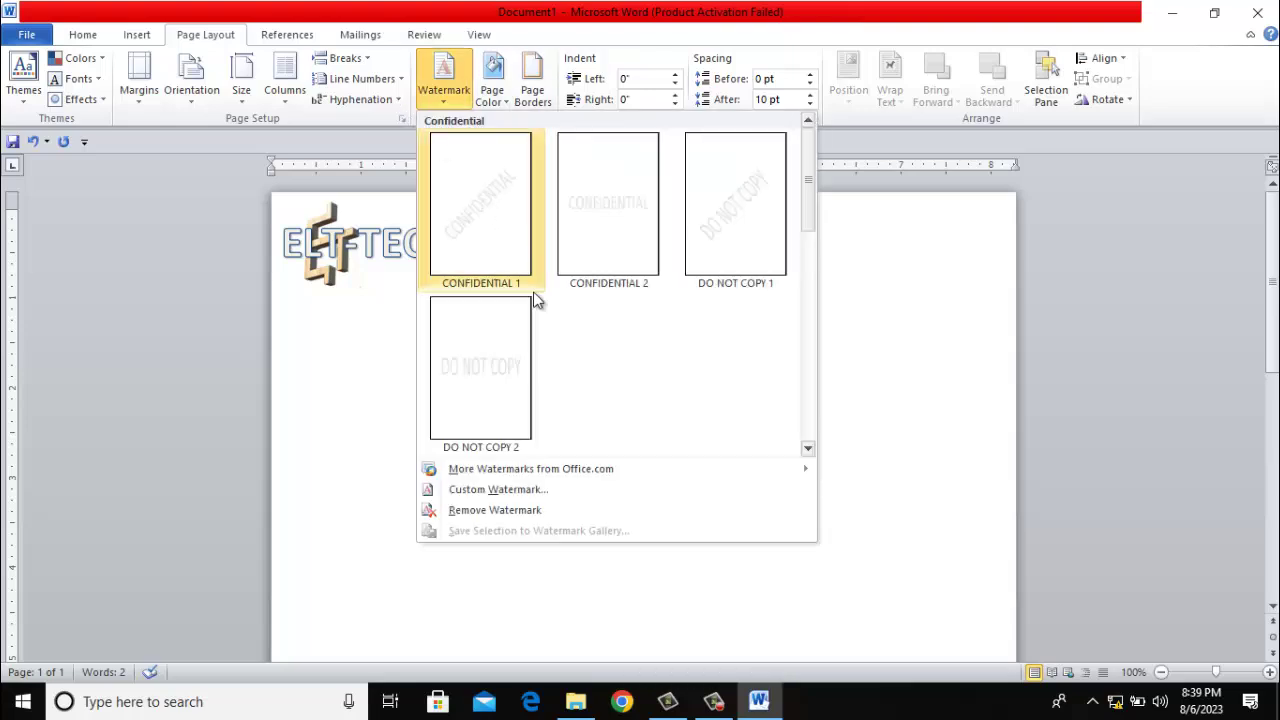
click(530, 490)
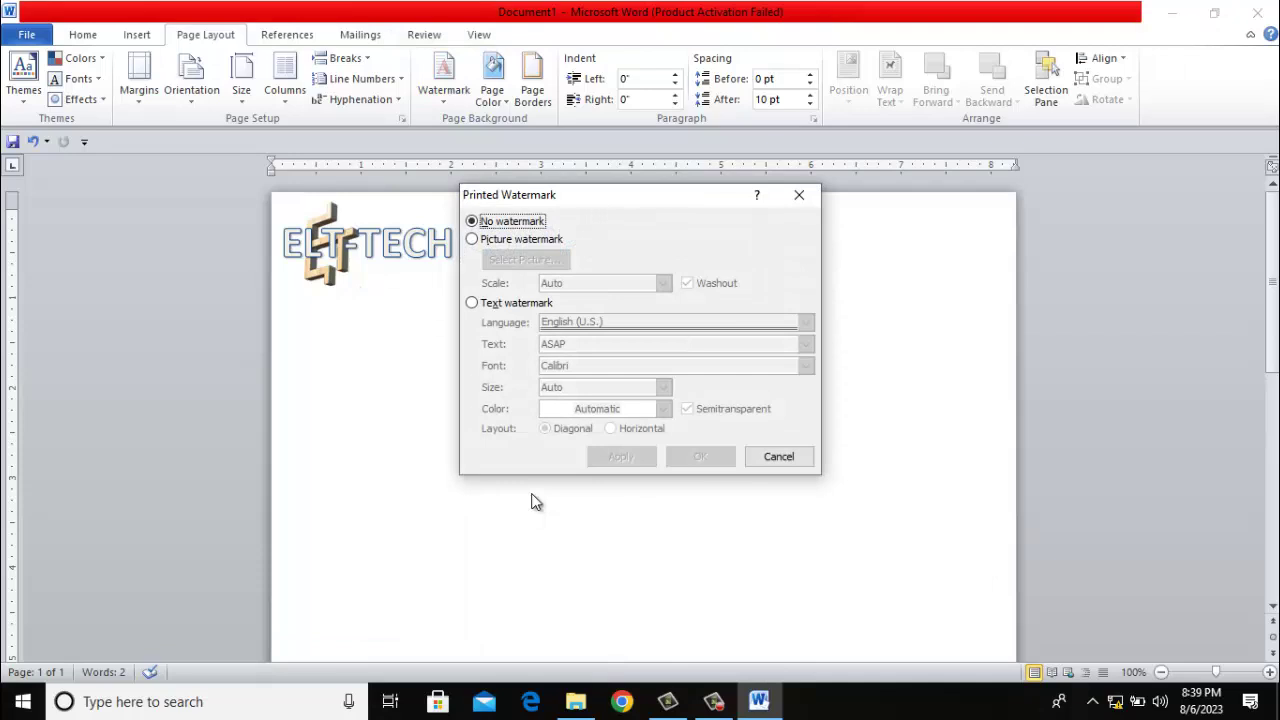
click(471, 240)
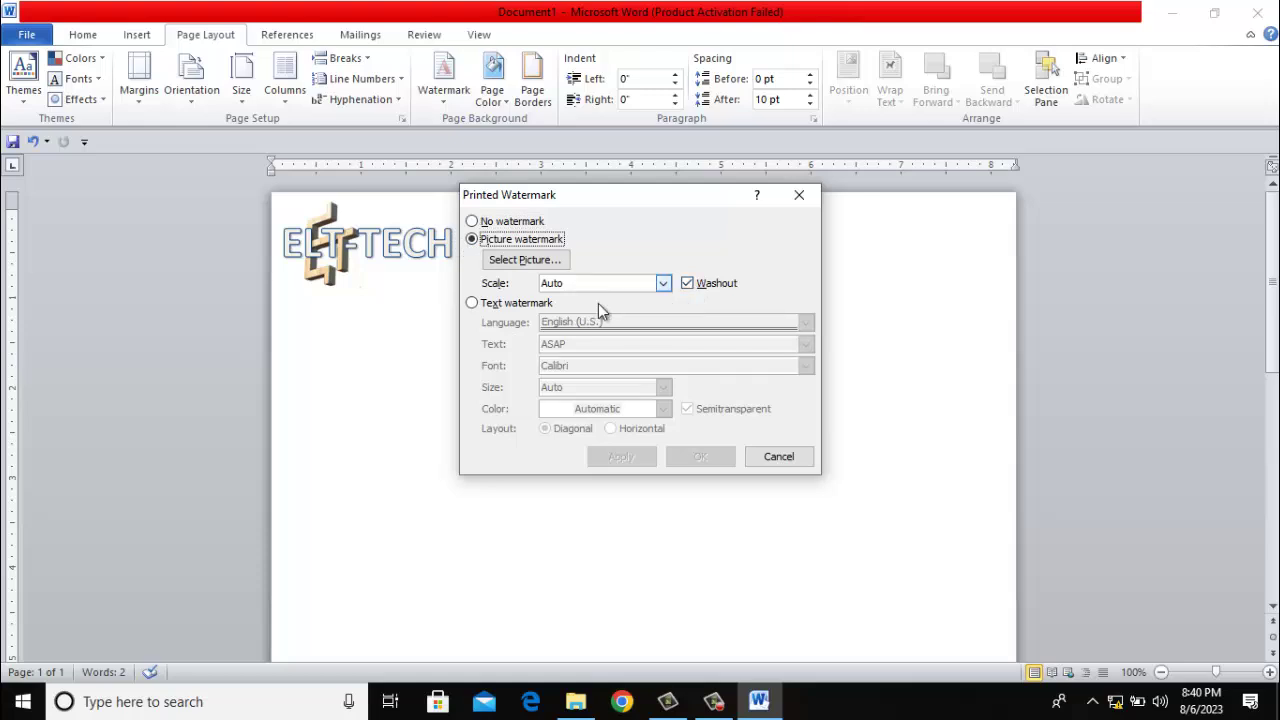
click(550, 260)
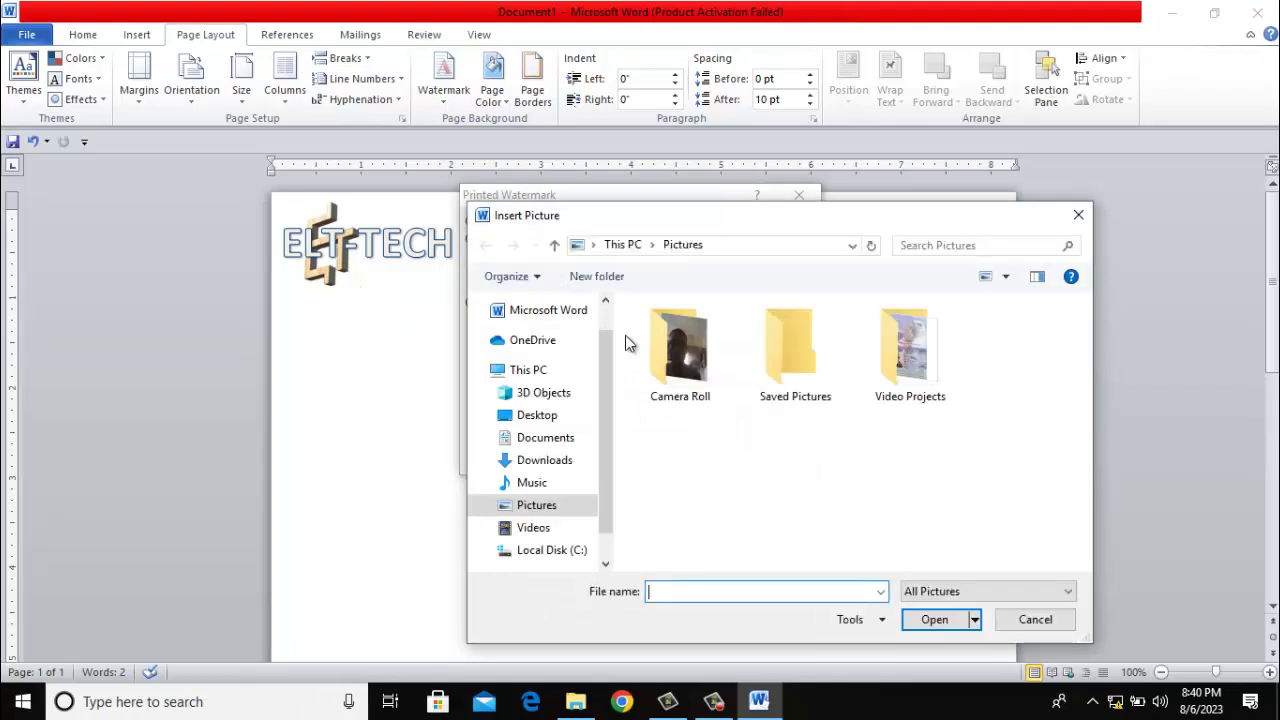
click(542, 462)
scroll(834, 457, down, 5)
click(910, 379)
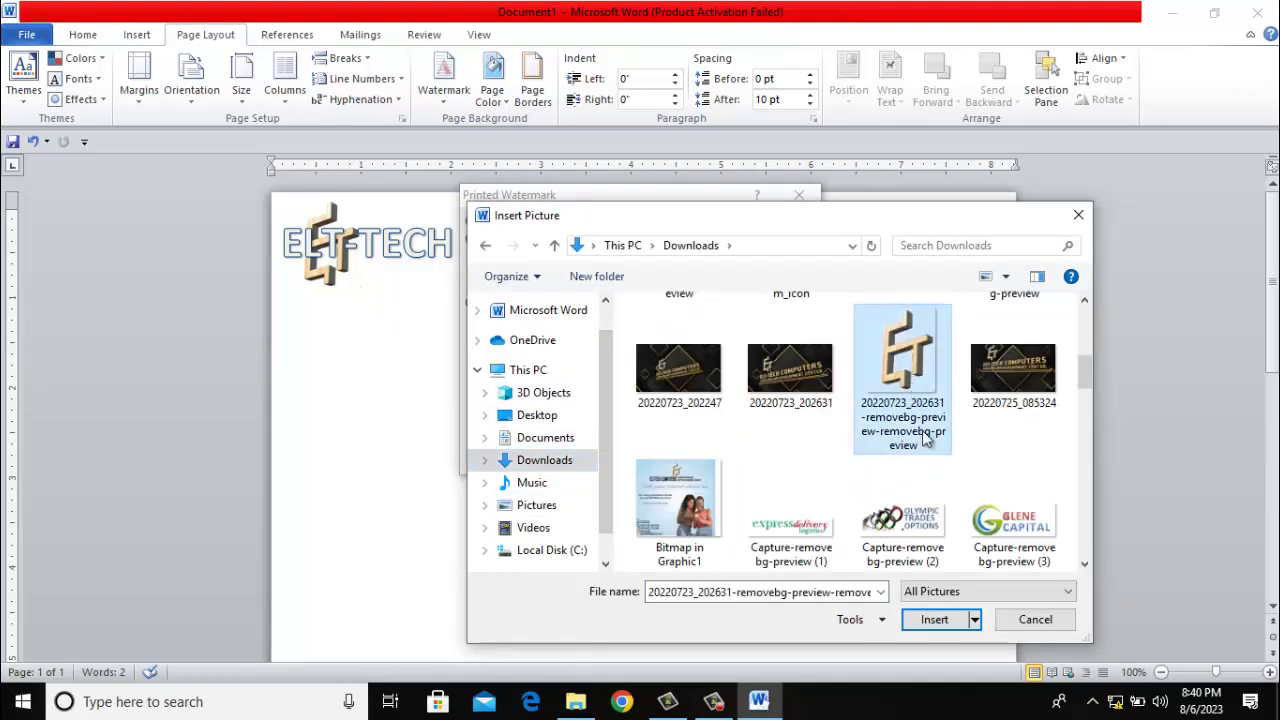
click(1013, 375)
click(950, 620)
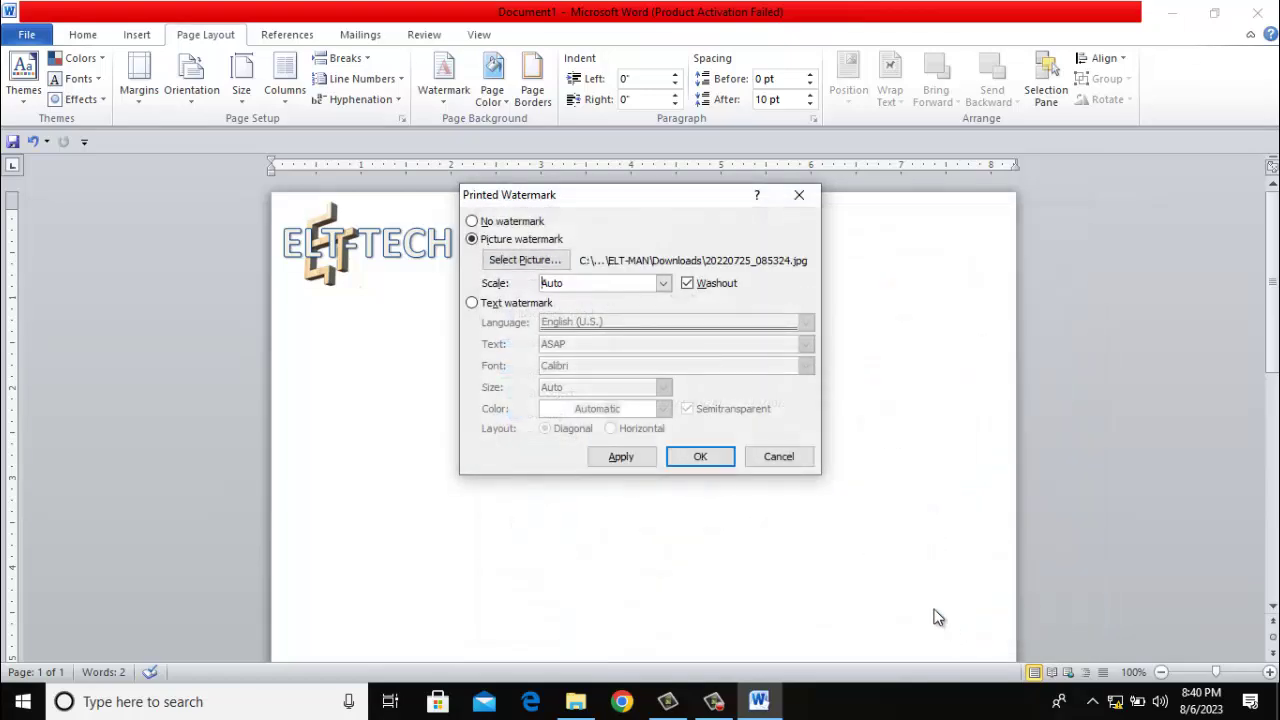
click(621, 457)
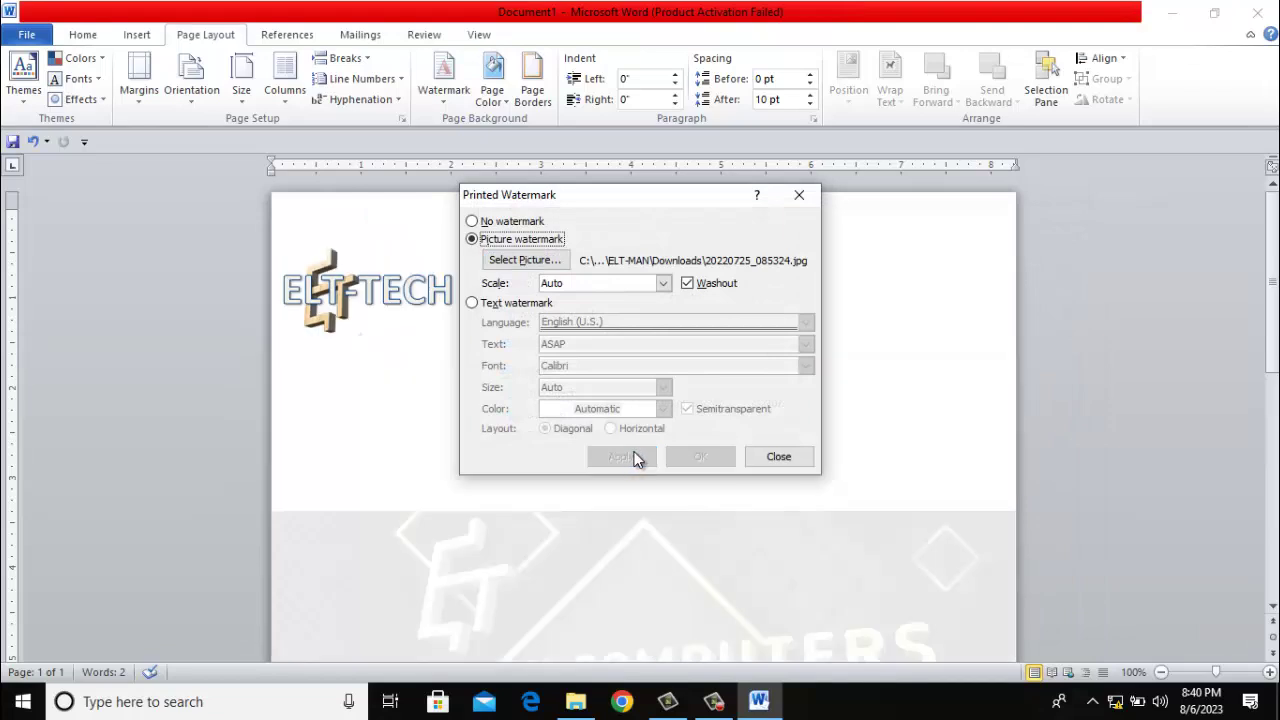
click(778, 457)
Scroll up and down the page to check the watermark, then open the Watermark gallery.
scroll(780, 460, down, 10)
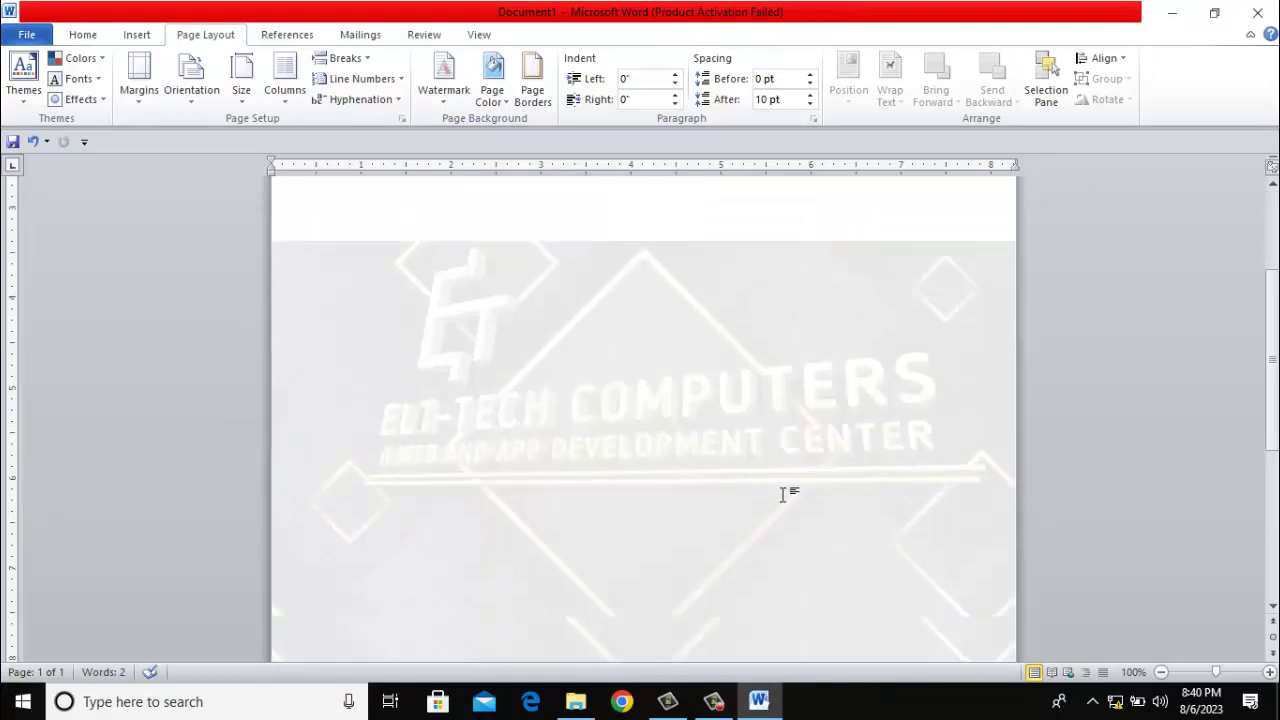
scroll(785, 492, up, 5)
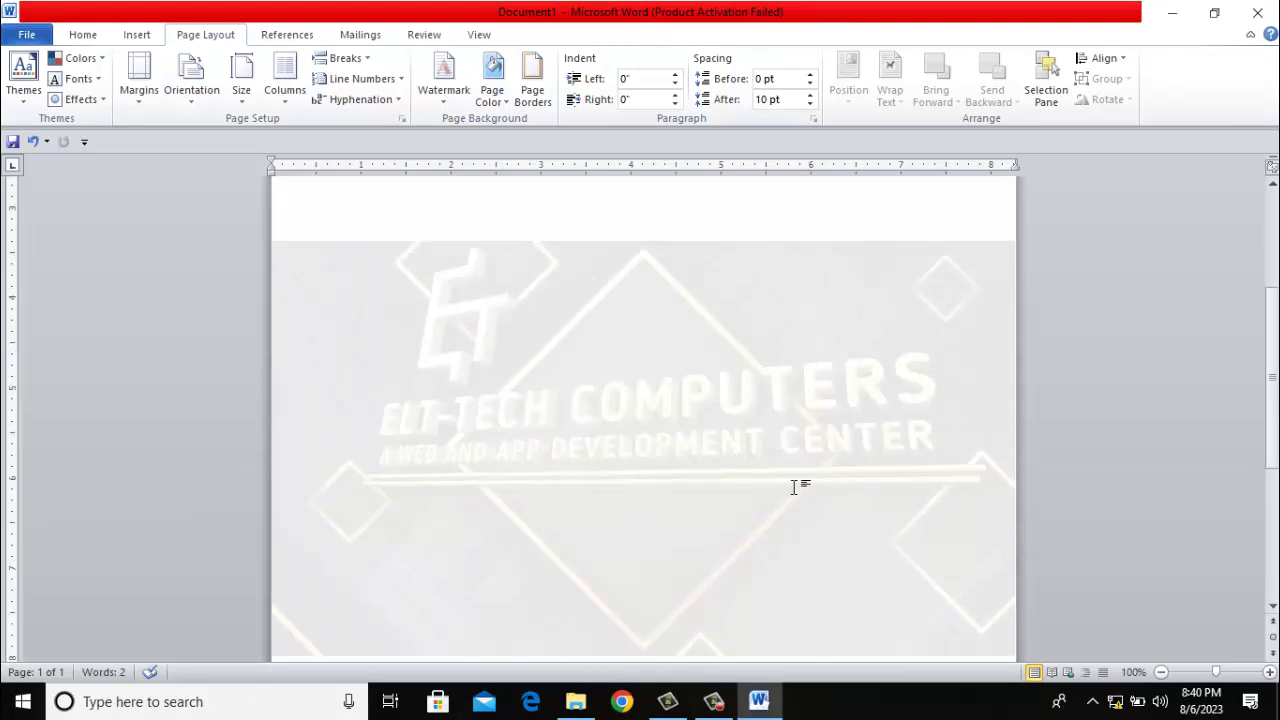
scroll(797, 500, up, 3)
scroll(797, 500, down, 8)
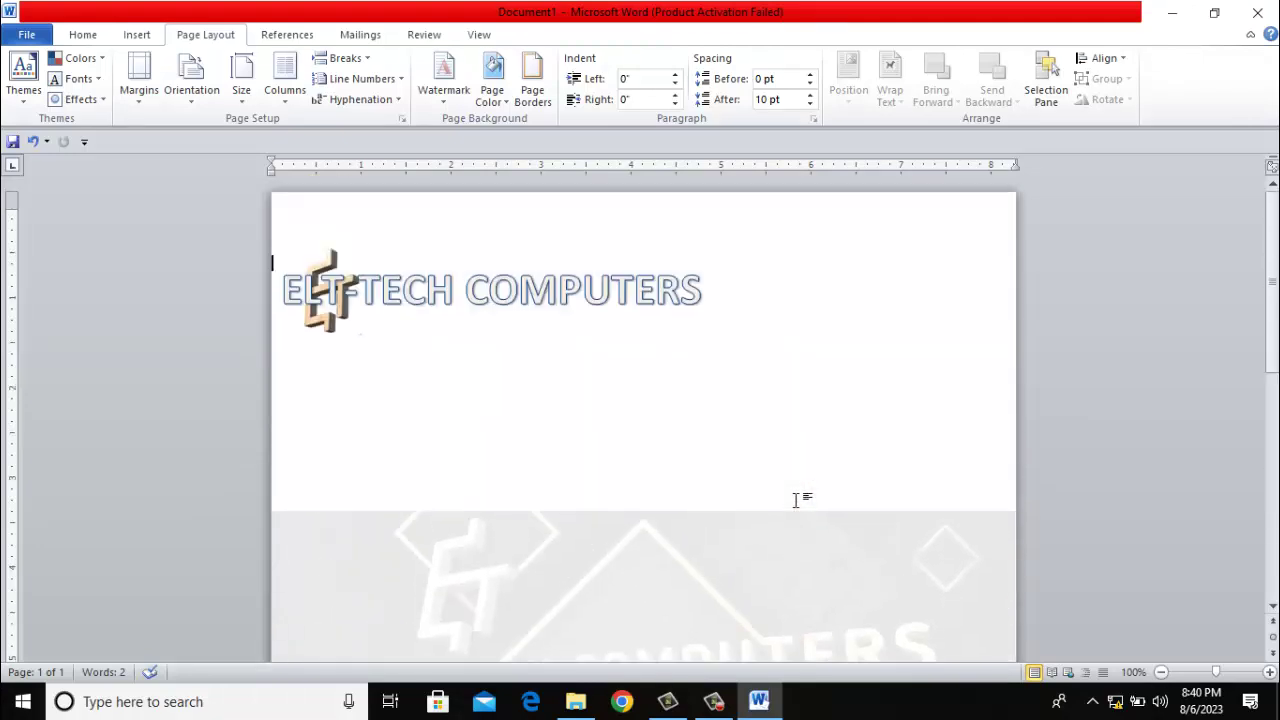
scroll(797, 500, up, 5)
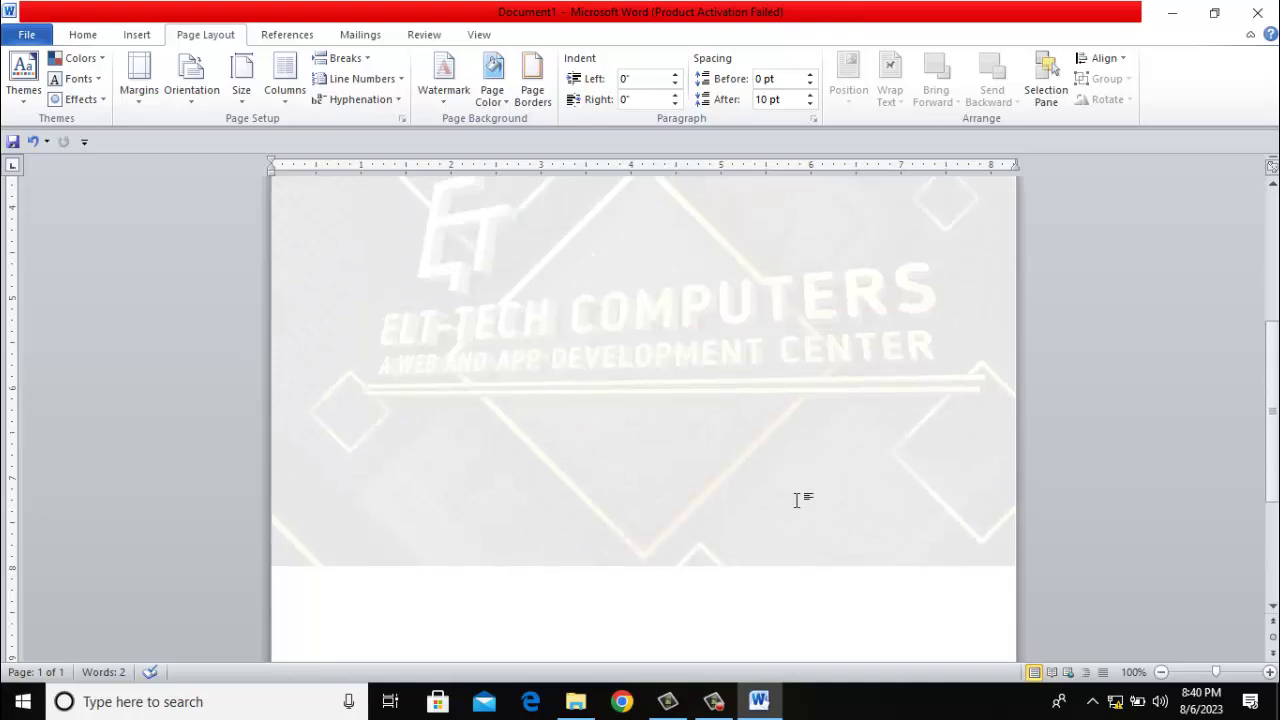
scroll(797, 500, up, 3)
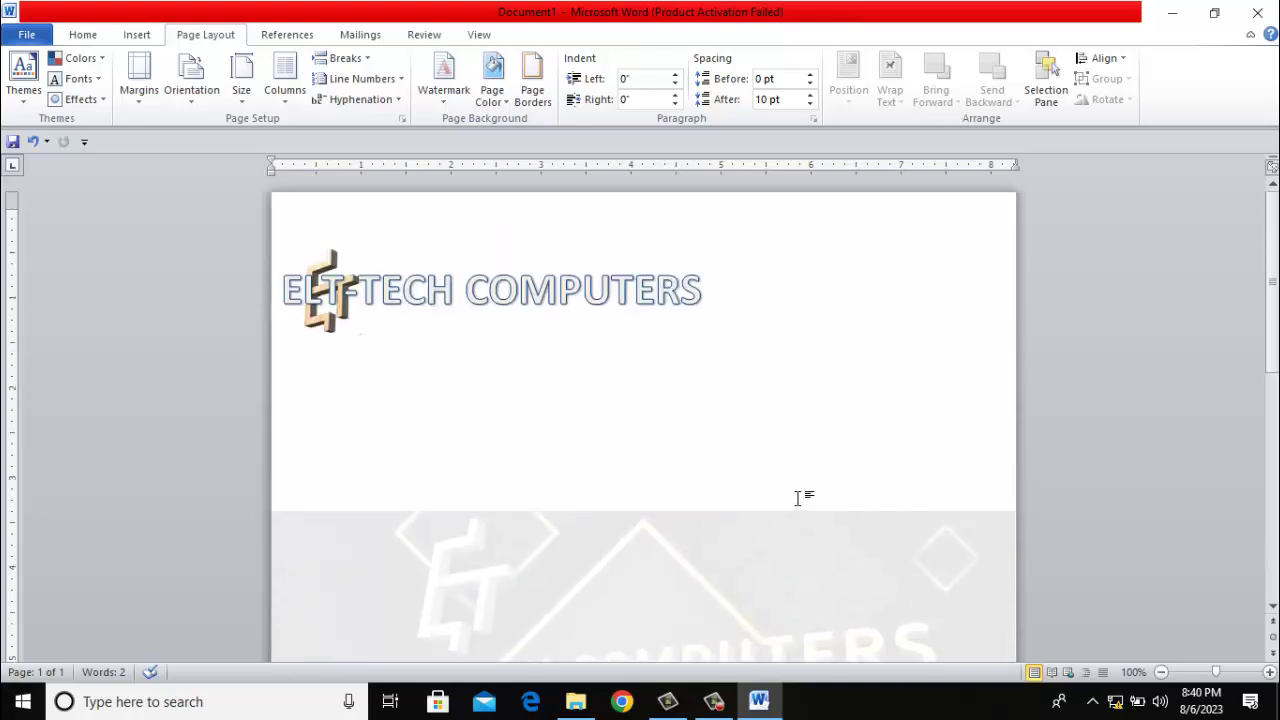
click(451, 96)
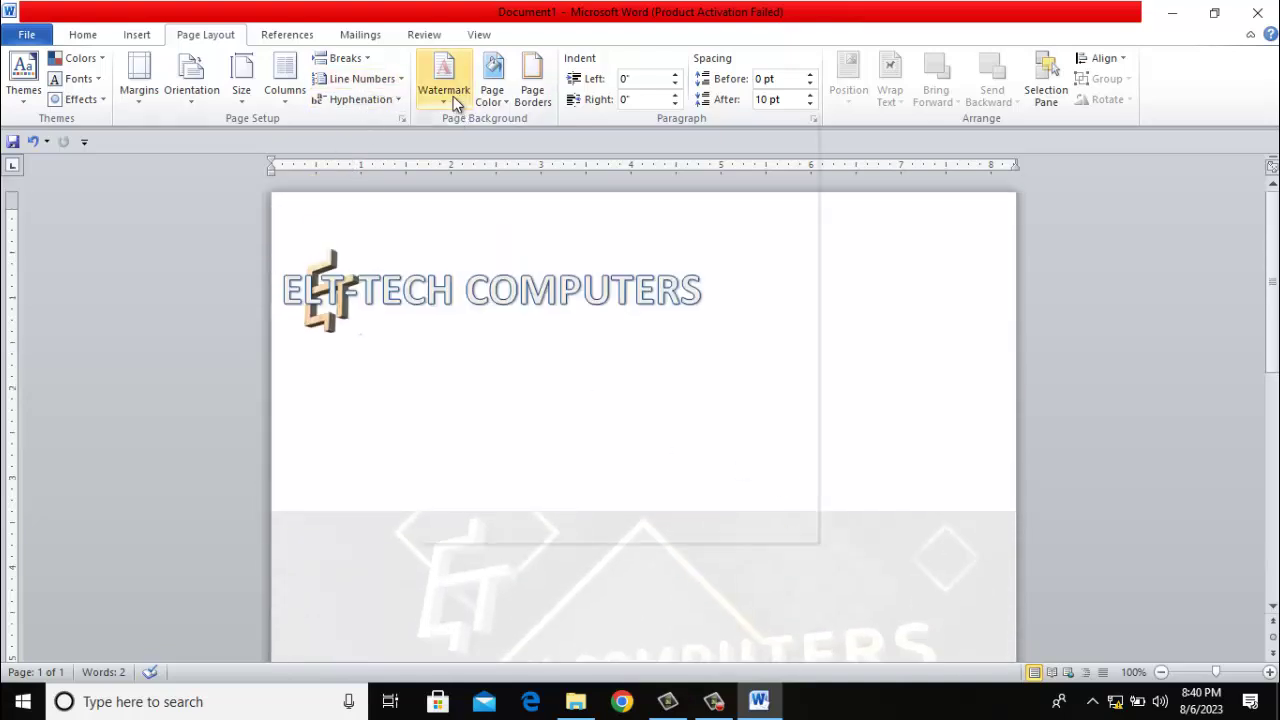
Replace the watermark with the washed-out 20220723_202631 removebg-preview ET logo PNG.
click(511, 488)
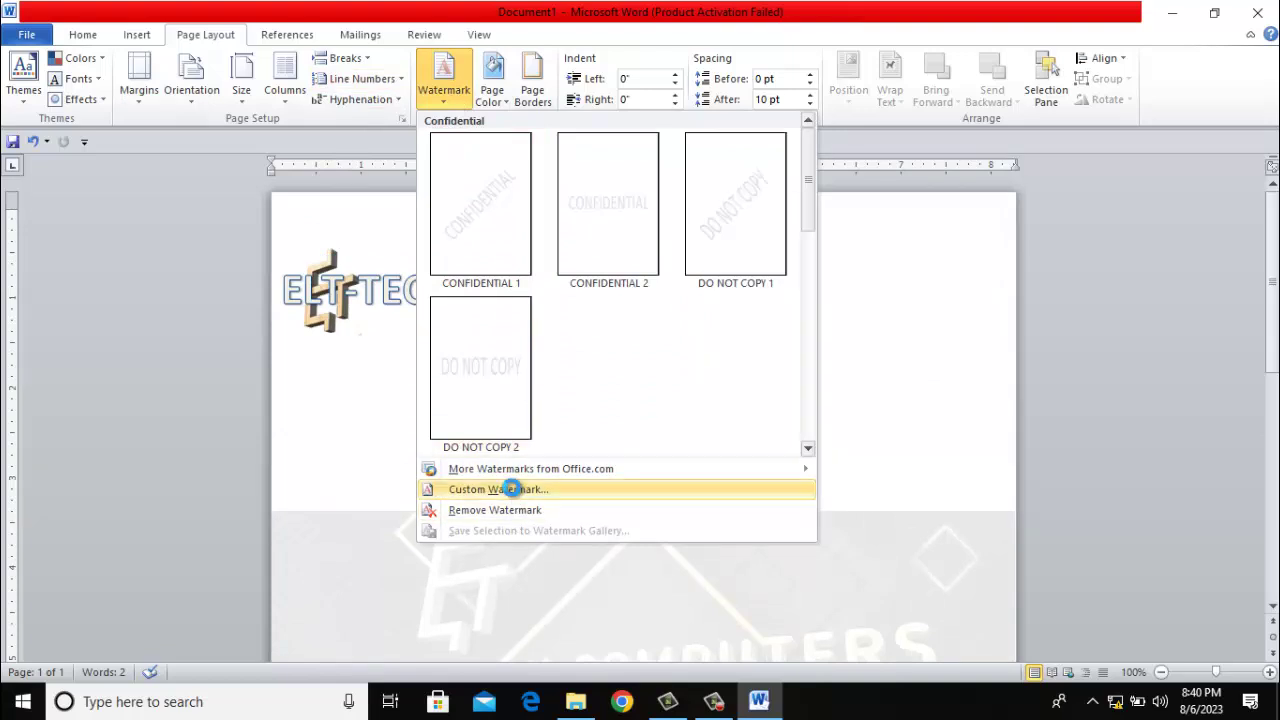
click(538, 263)
click(784, 473)
scroll(860, 430, down, 5)
scroll(938, 386, up, 4)
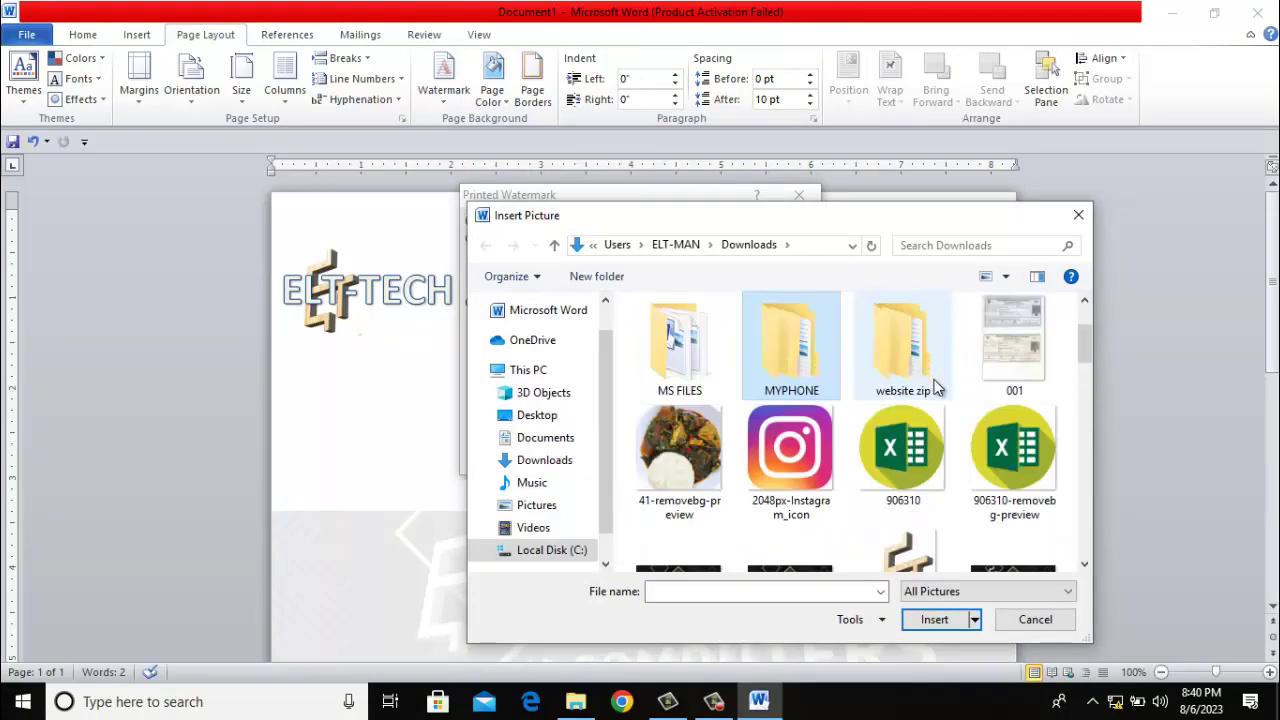
click(903, 552)
click(950, 626)
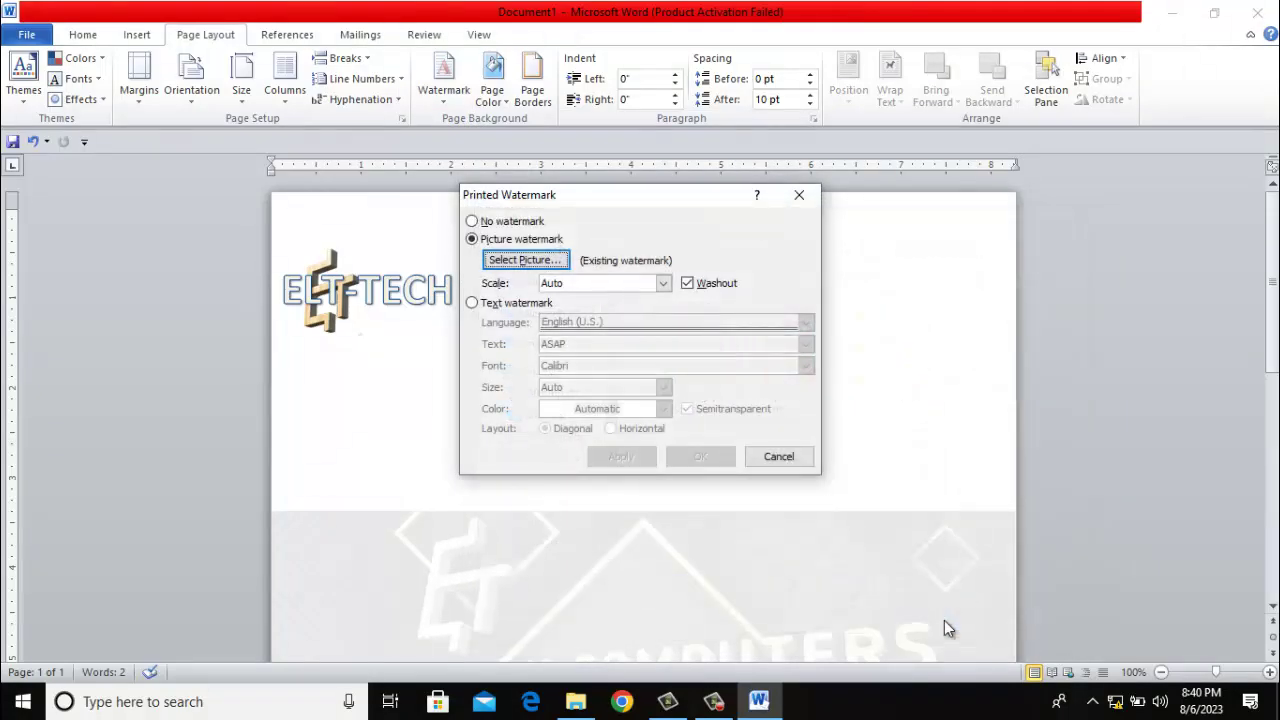
click(648, 457)
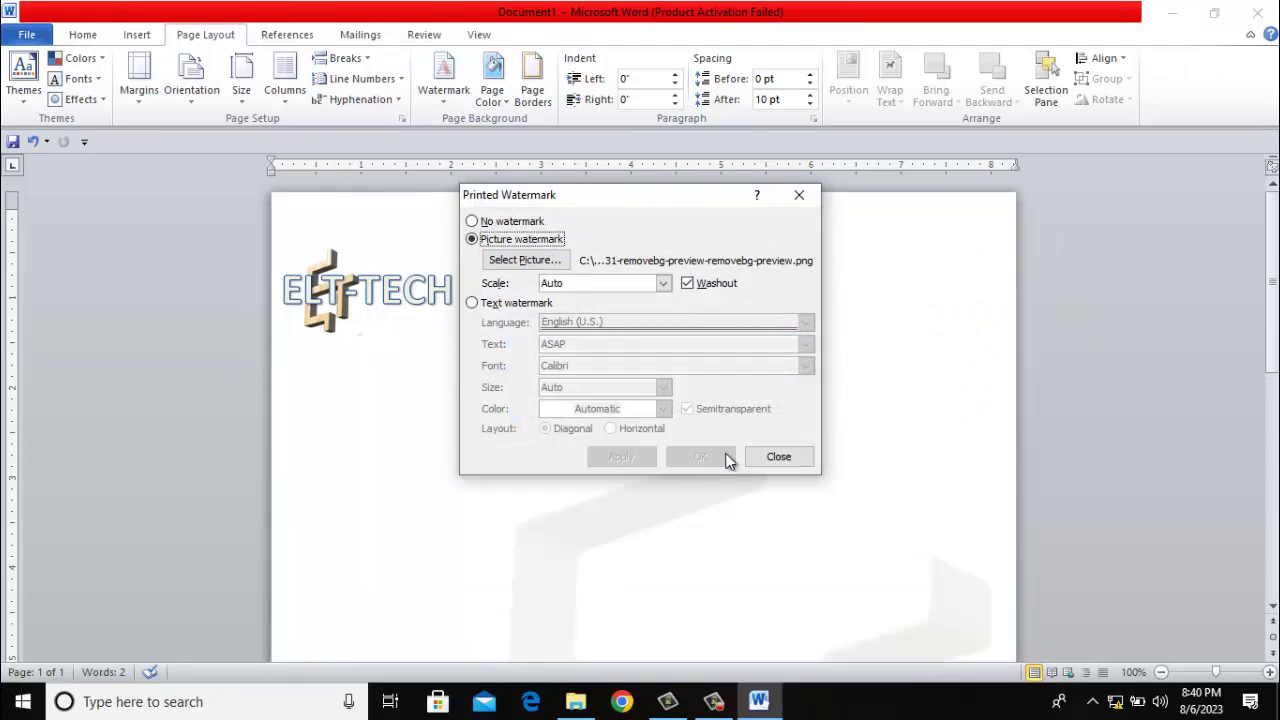
click(772, 457)
scroll(840, 500, down, 5)
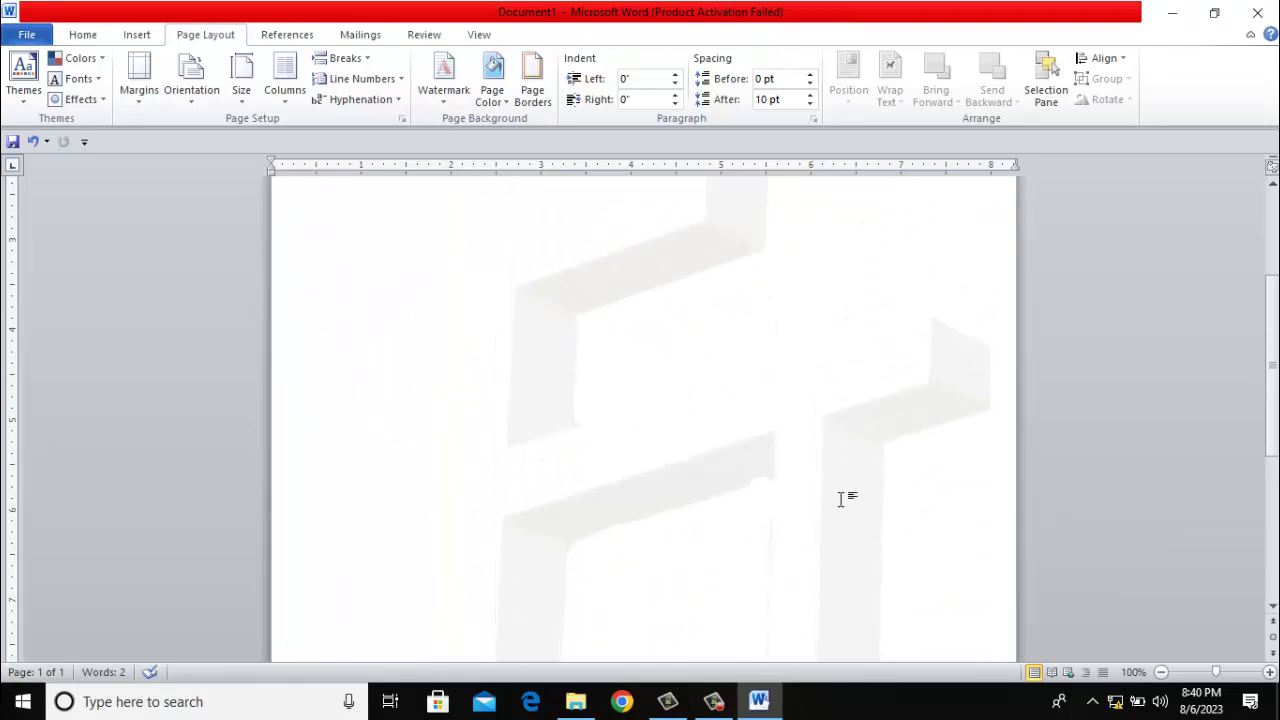
scroll(840, 500, up, 5)
scroll(840, 500, down, 6)
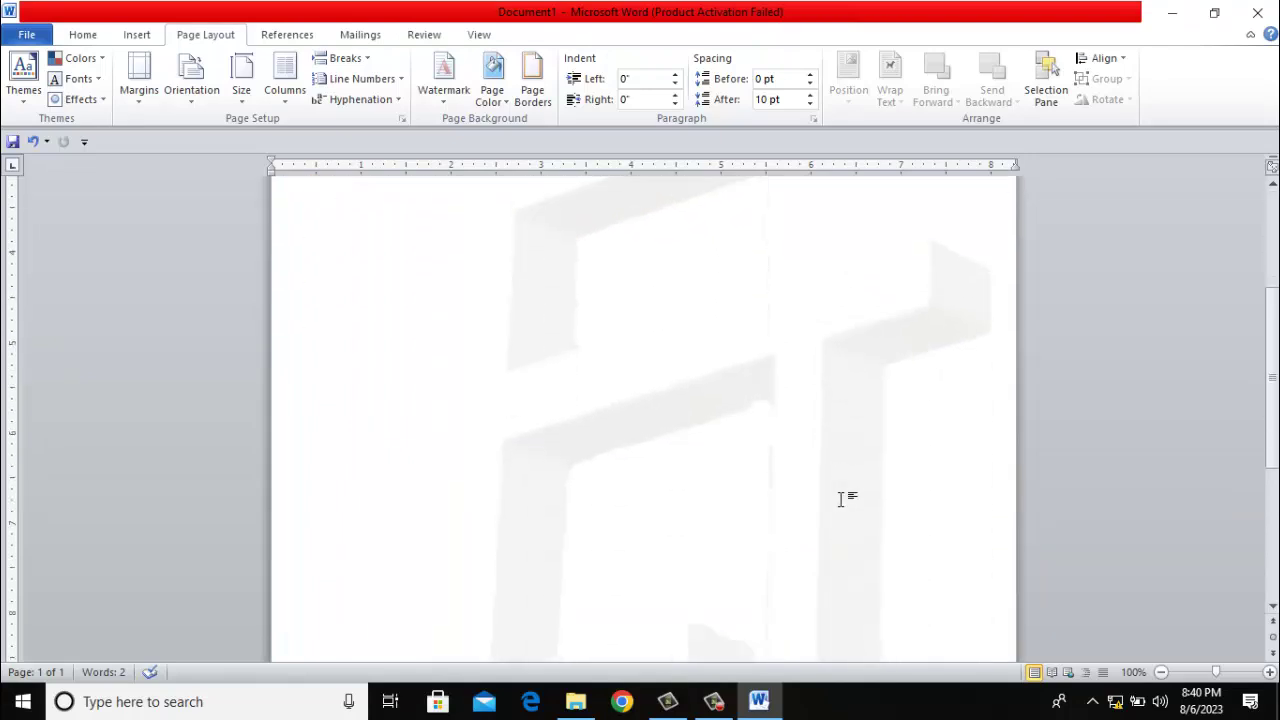
scroll(840, 500, down, 2)
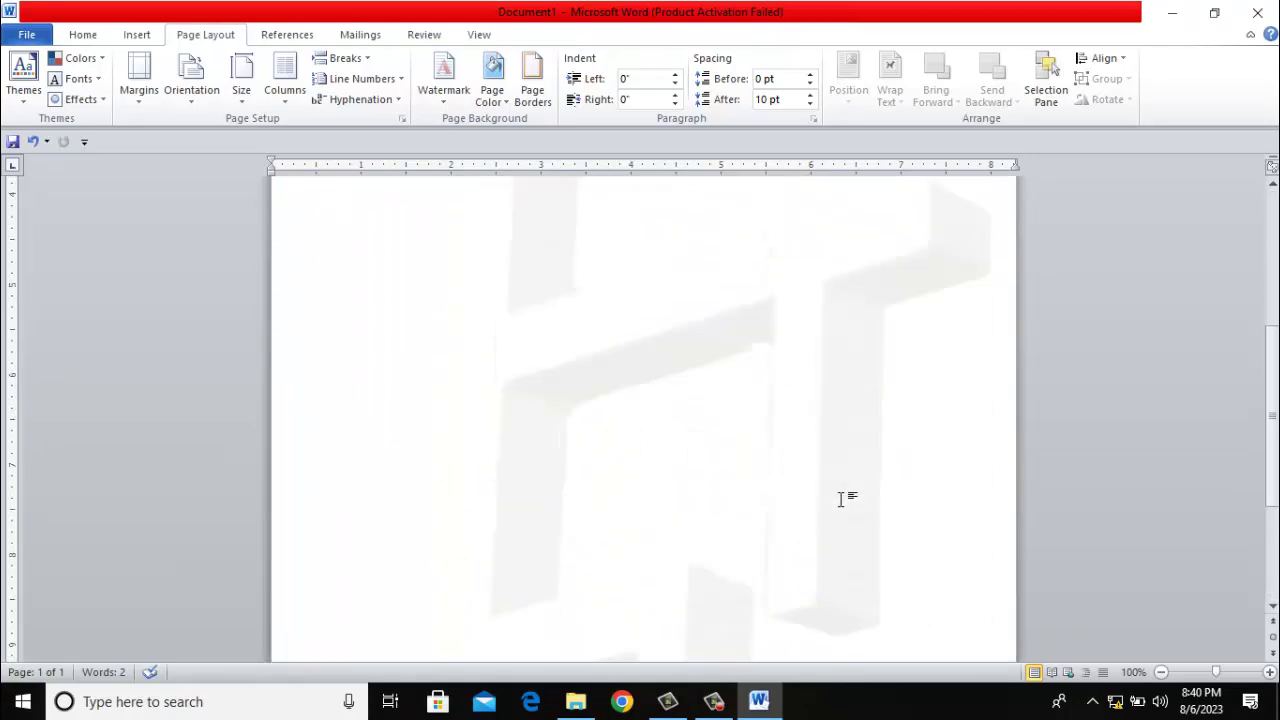
scroll(840, 500, up, 4)
scroll(840, 500, up, 5)
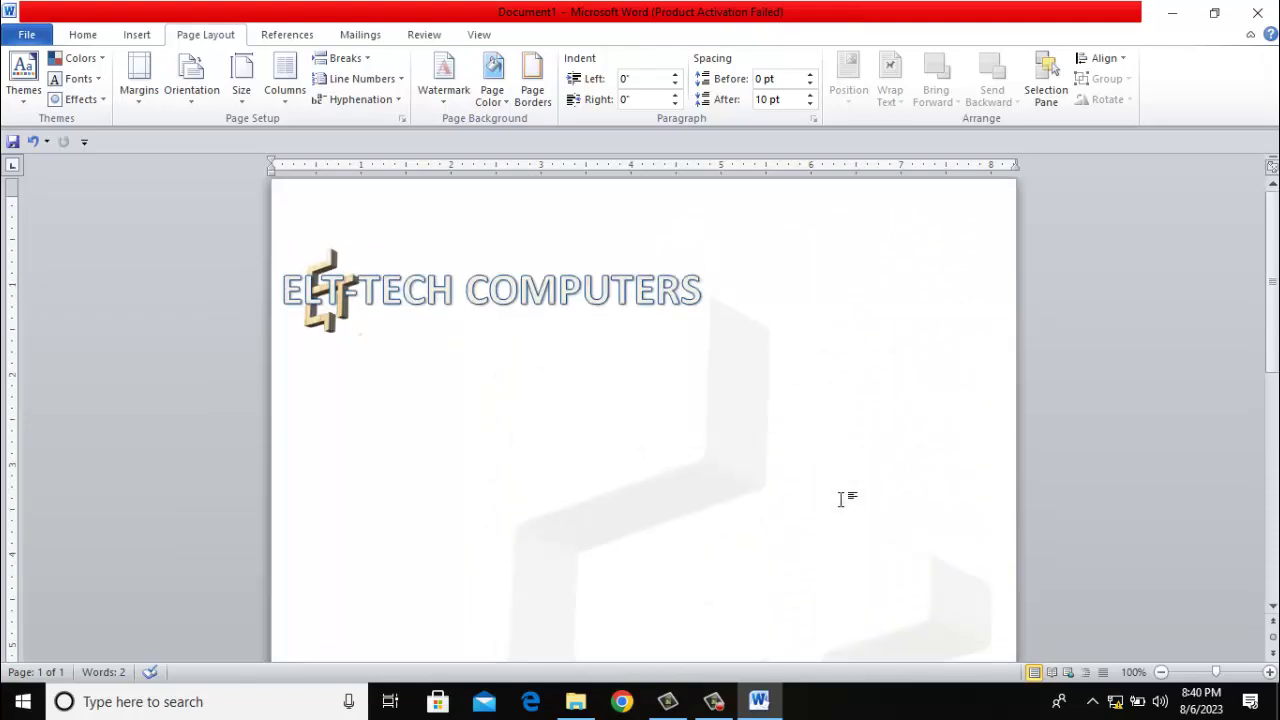
scroll(808, 483, down, 6)
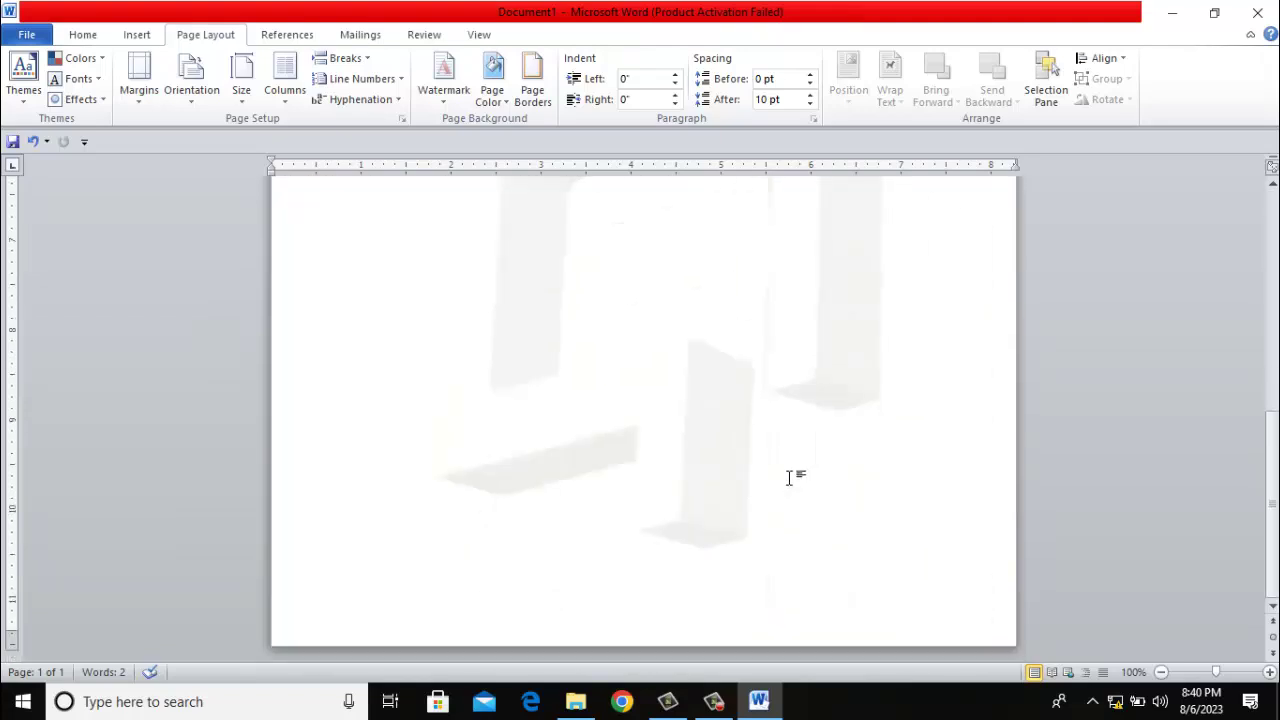
scroll(650, 420, up, 1)
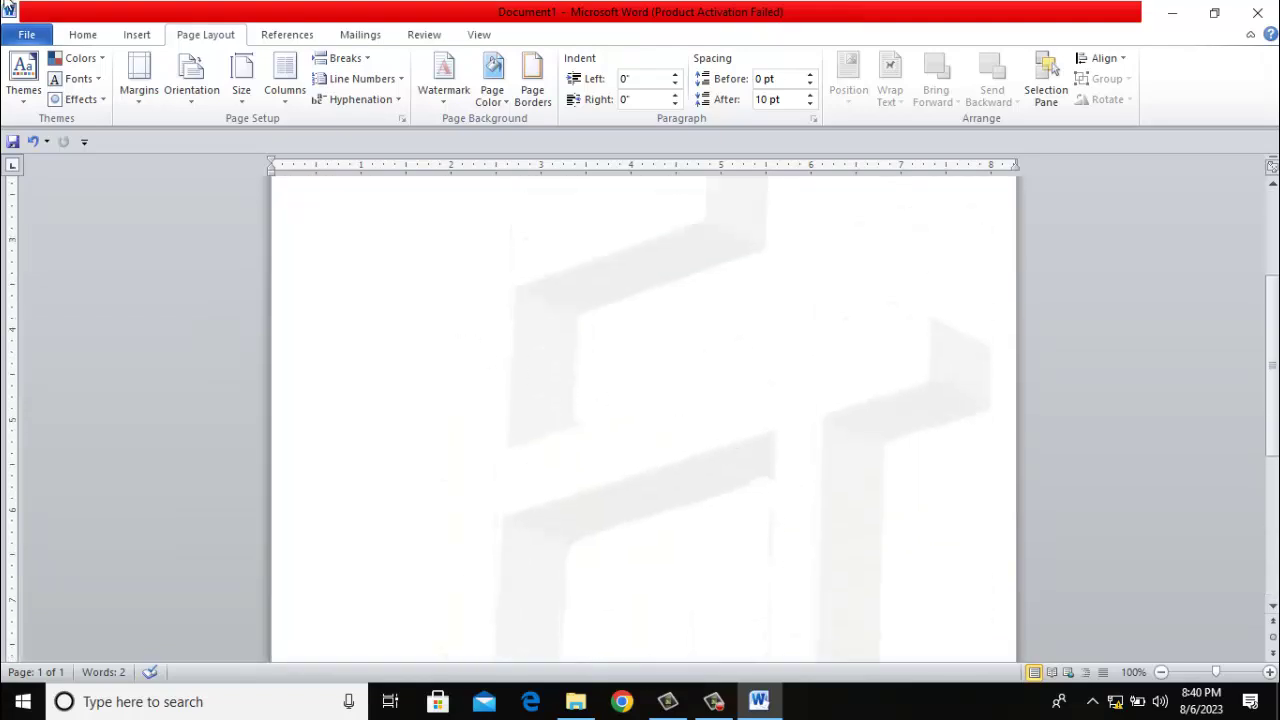
click(83, 36)
click(27, 36)
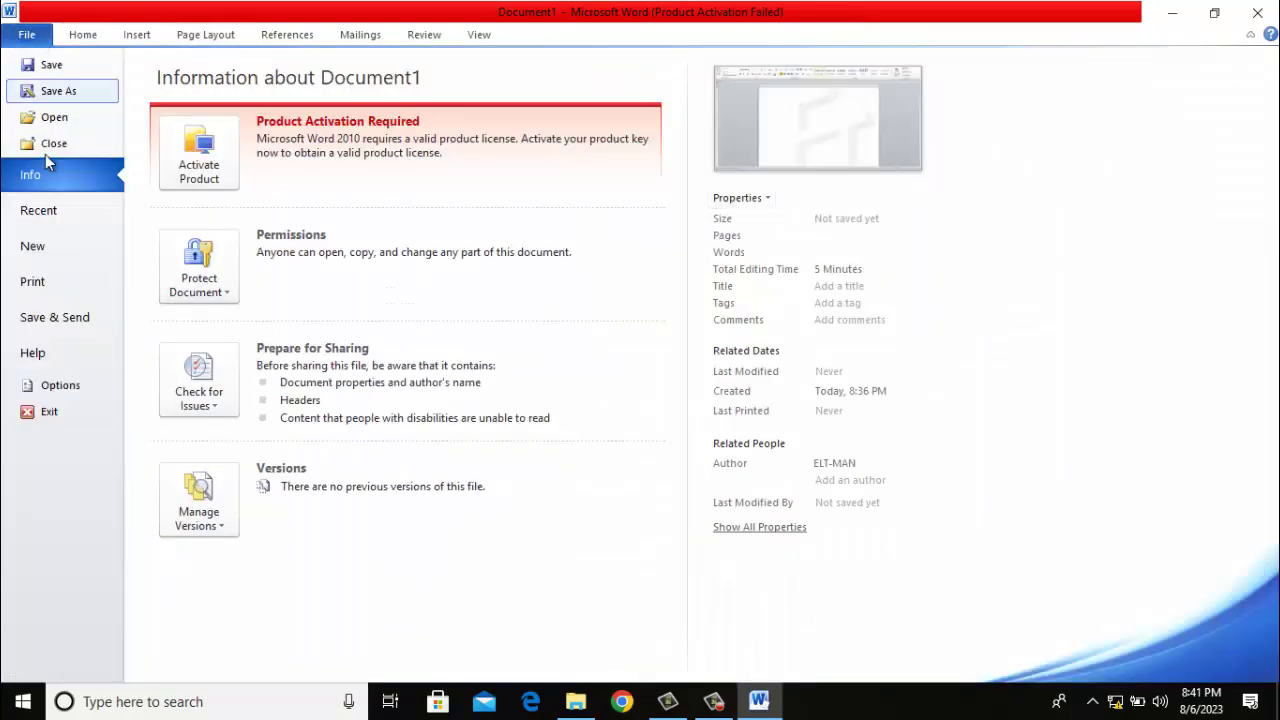
click(78, 281)
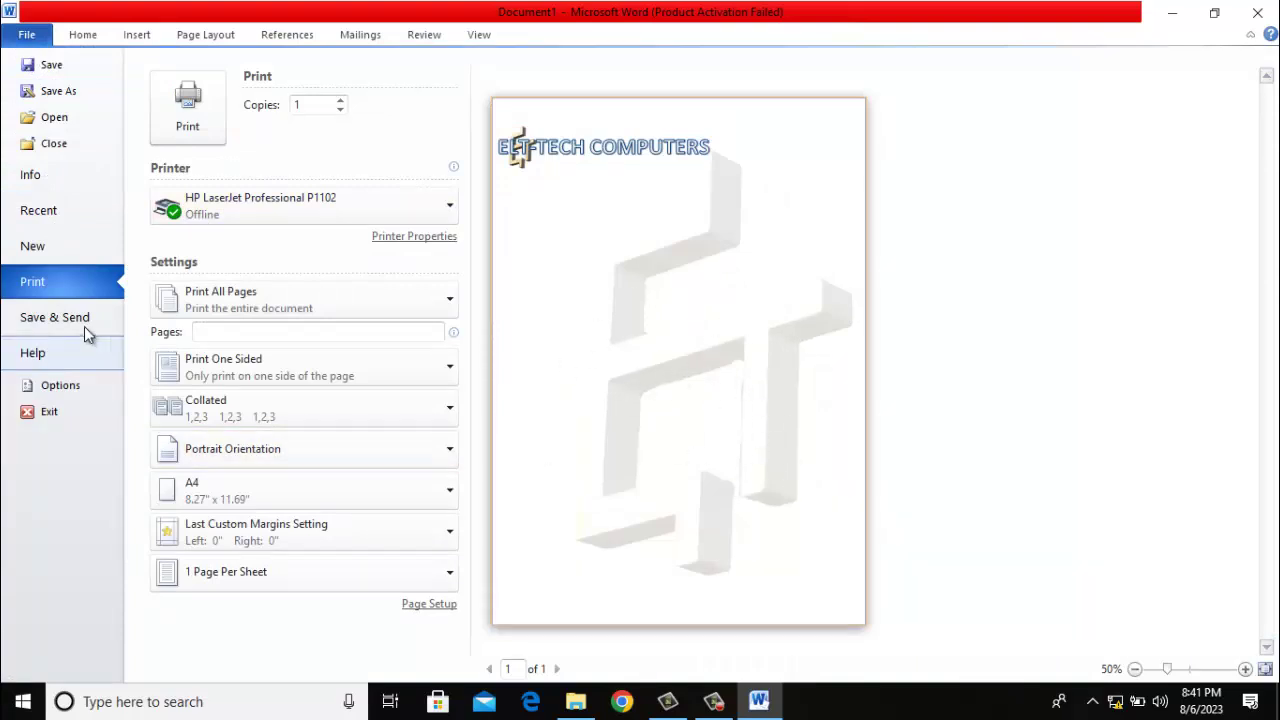
click(83, 36)
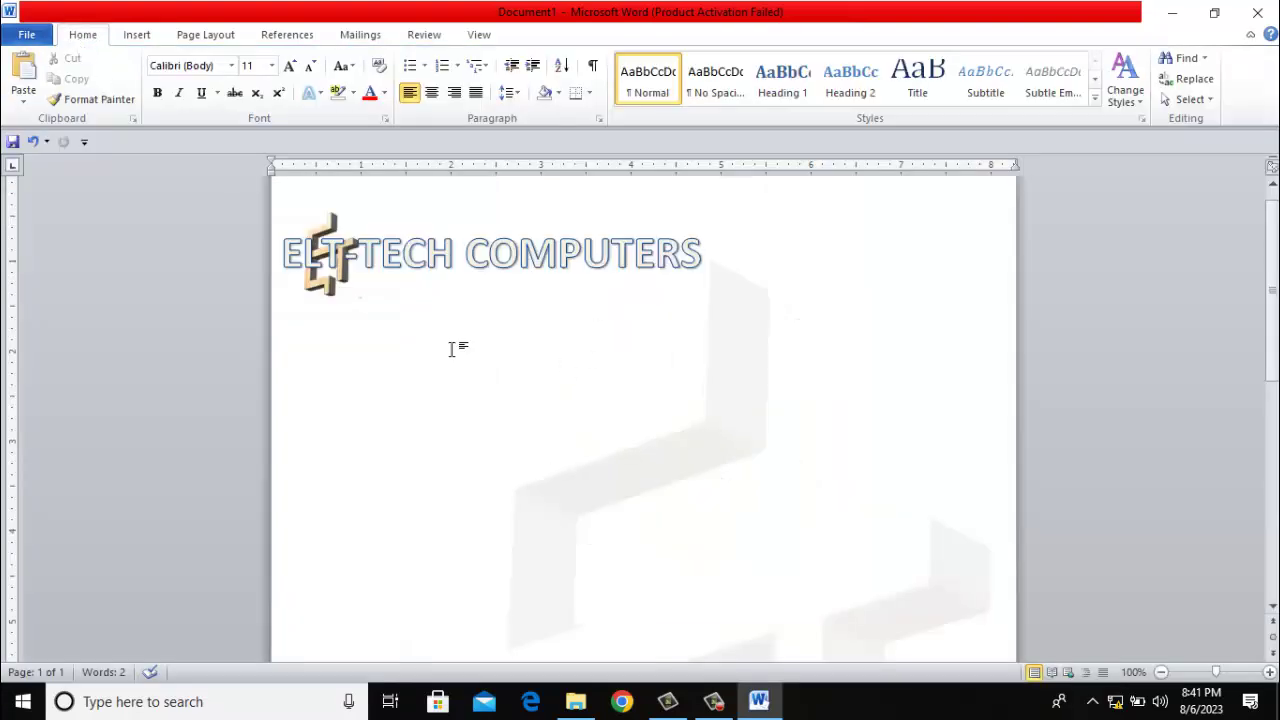